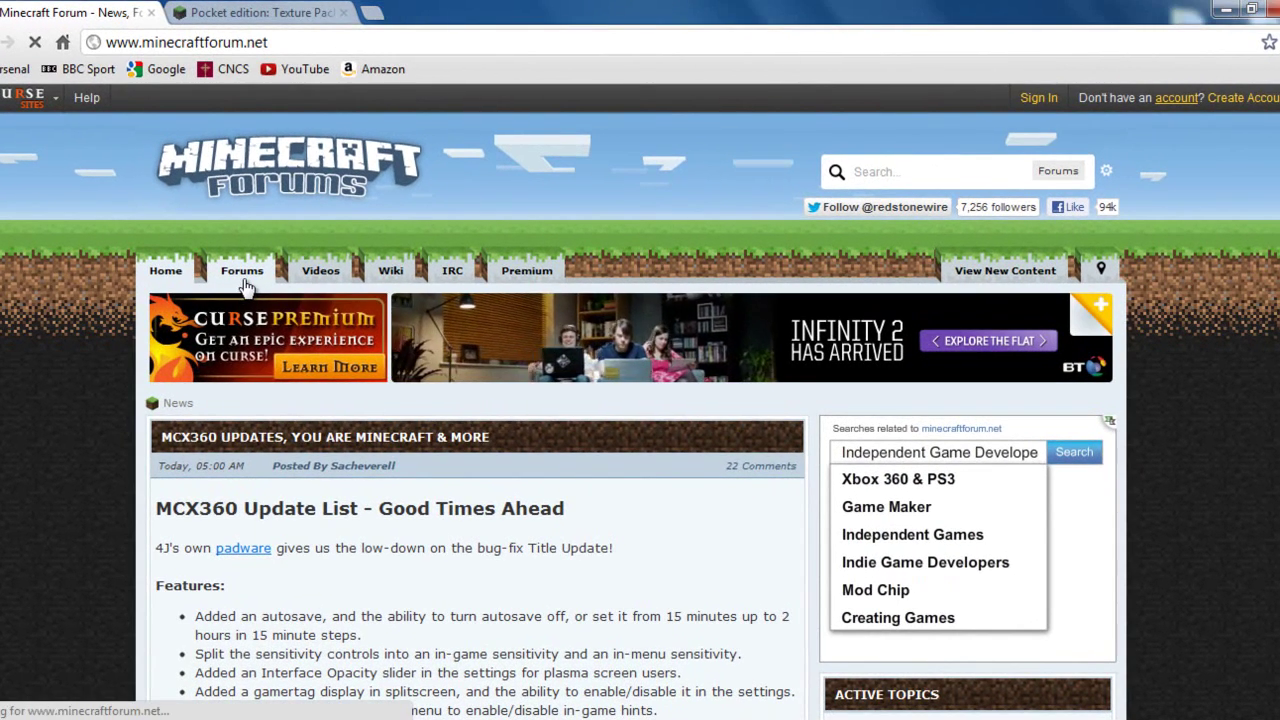
# Step: From the forums index, open 'Pocket edition: Texture Packs' and scroll to its topic list
pyautogui.click(243, 280)
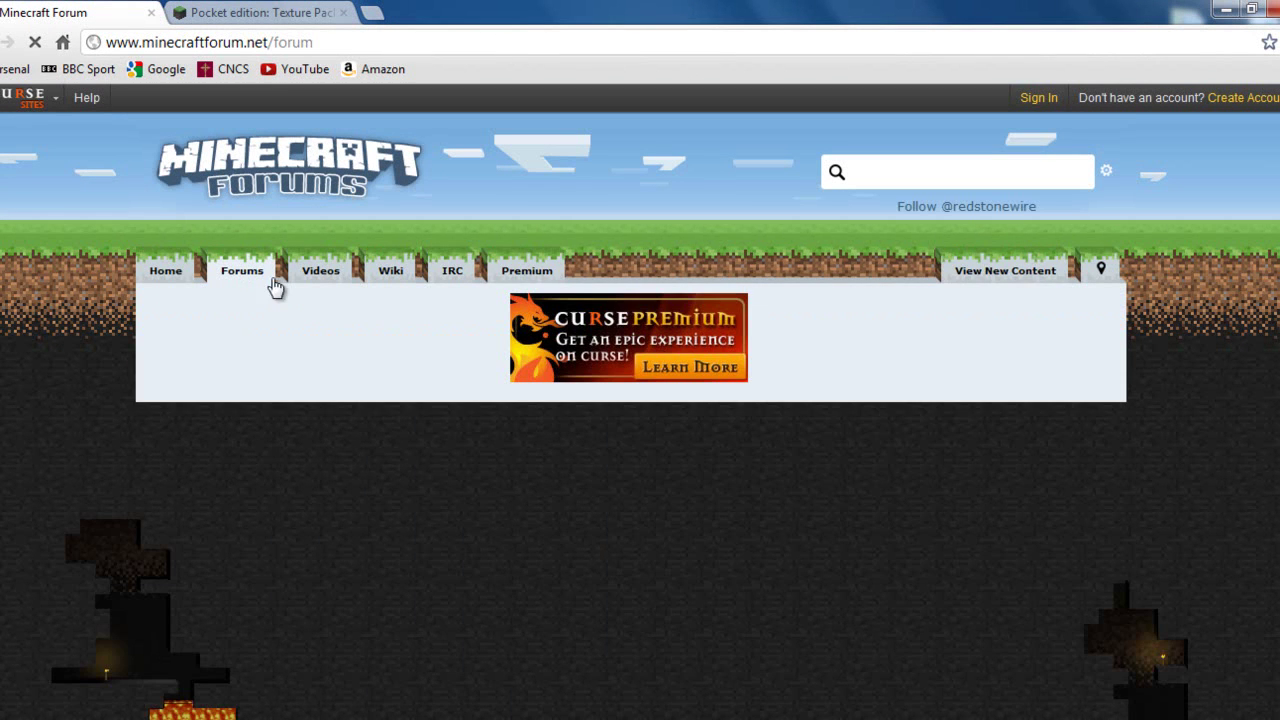
pyautogui.scroll(-4, 640, 400)
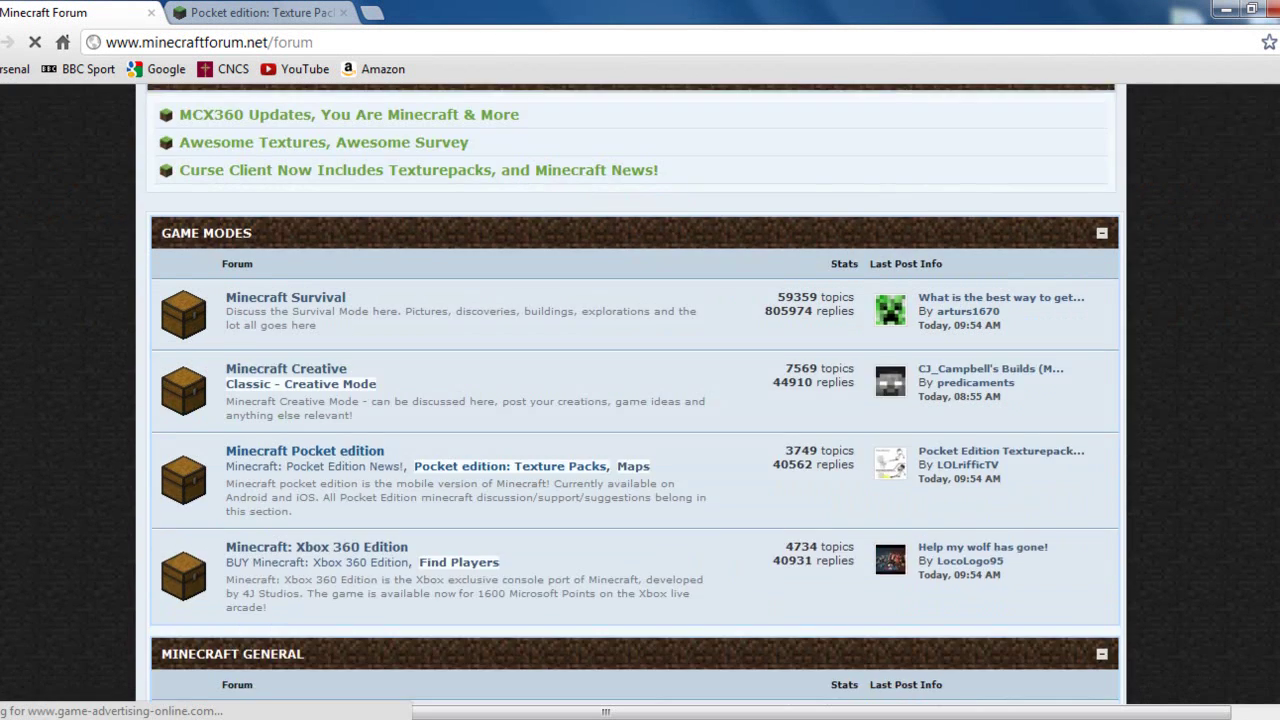
pyautogui.scroll(-3, 776, 231)
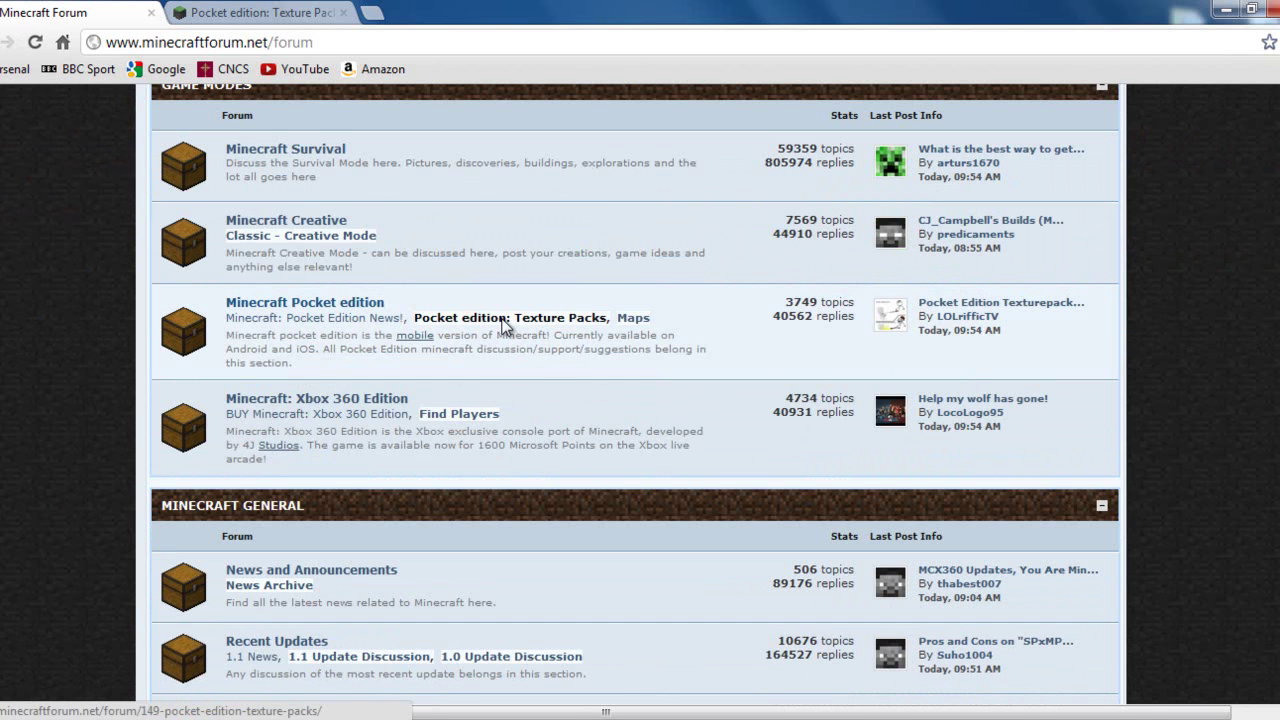
pyautogui.click(505, 320)
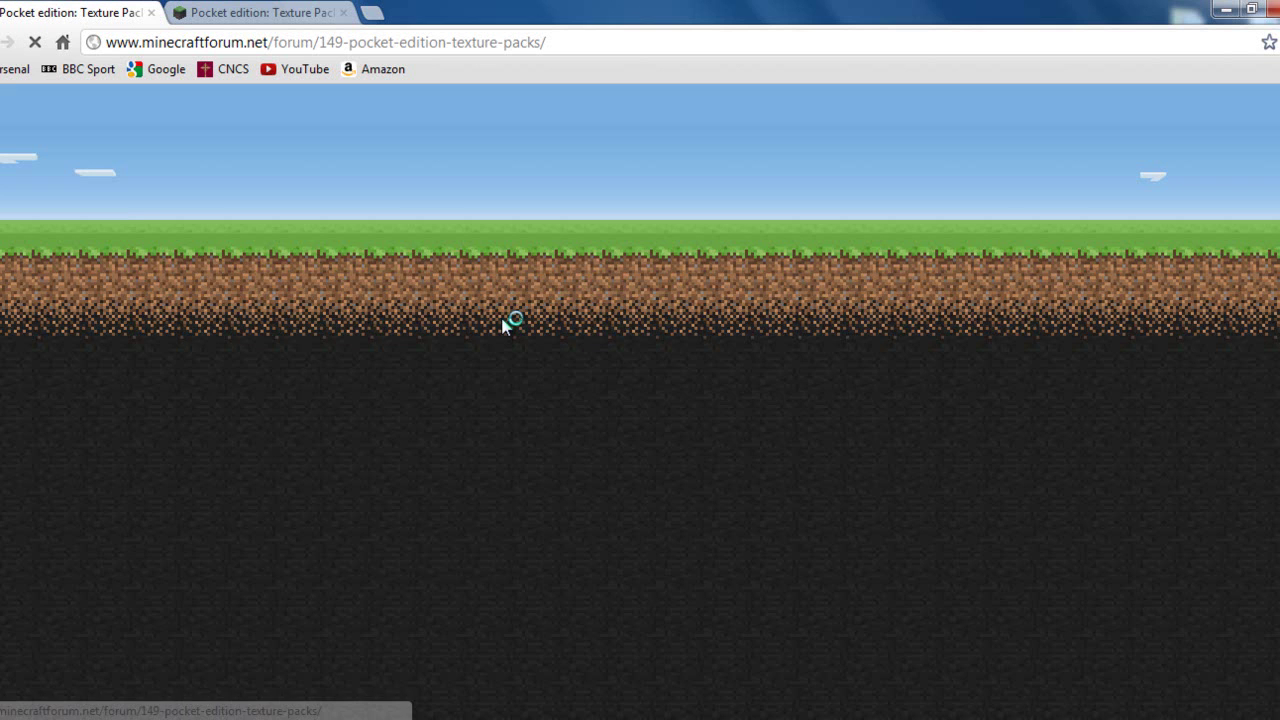
pyautogui.scroll(-5, 640, 400)
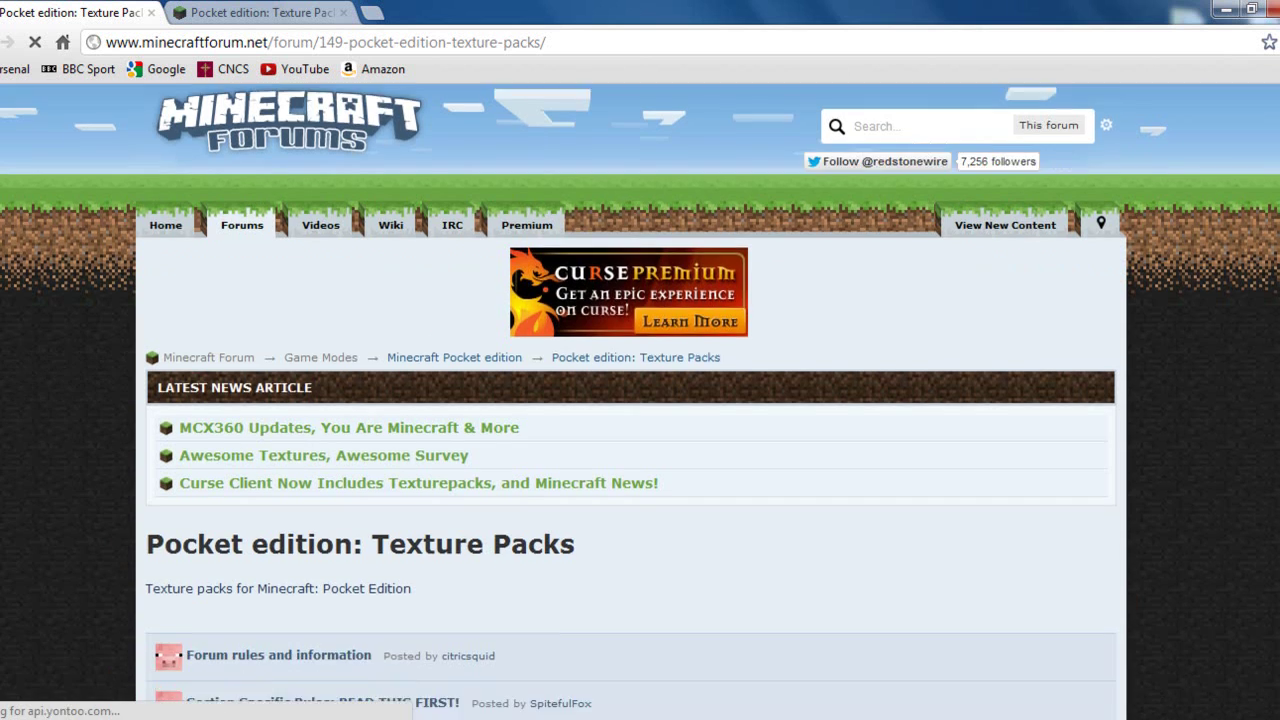
pyautogui.scroll(-3, 640, 400)
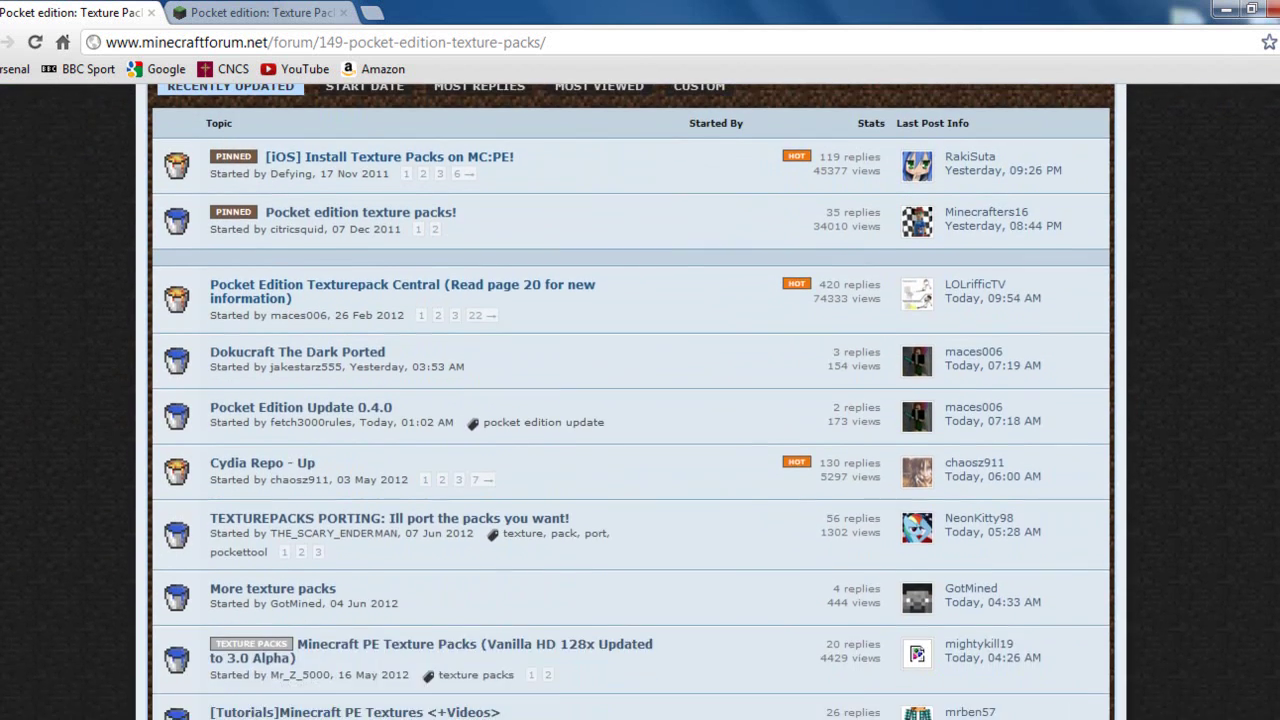
pyautogui.scroll(1, 640, 400)
pyautogui.scroll(-1, 640, 400)
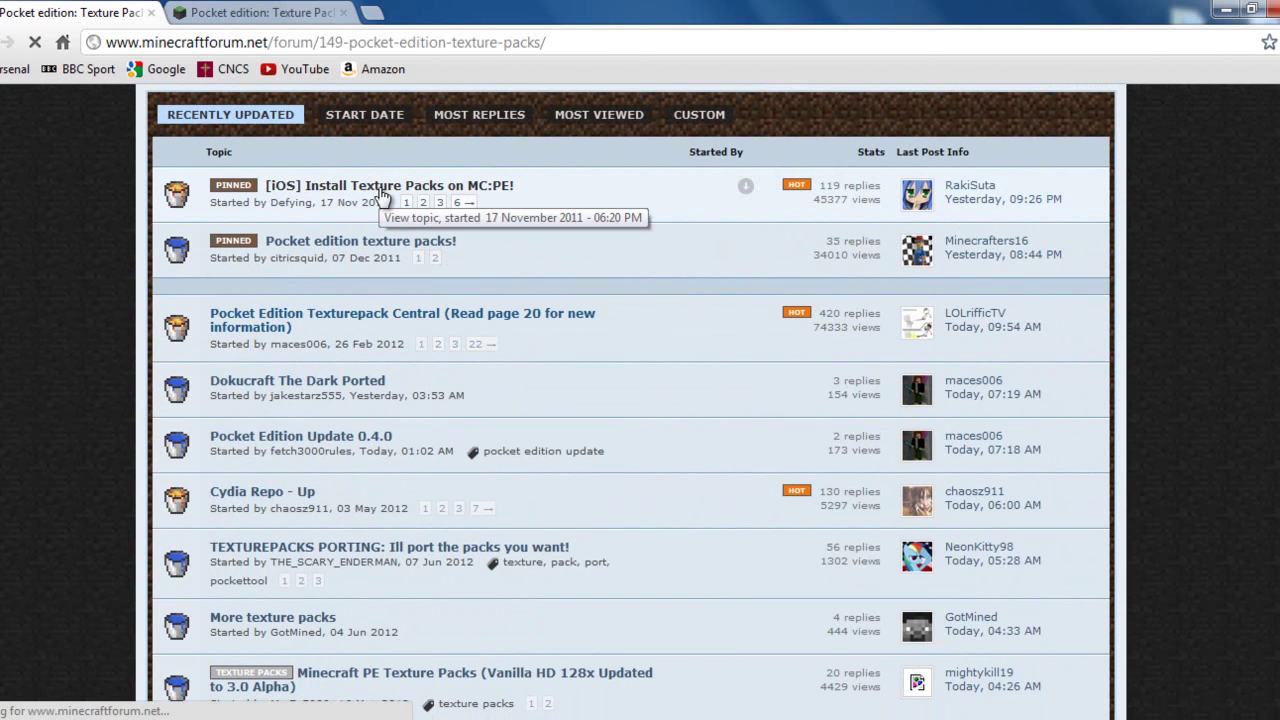
# Step: Open the '[iOS] Install Texture Packs on MC:PE!' tutorial, follow its iExplorer link, and return to the topic list
pyautogui.click(380, 195)
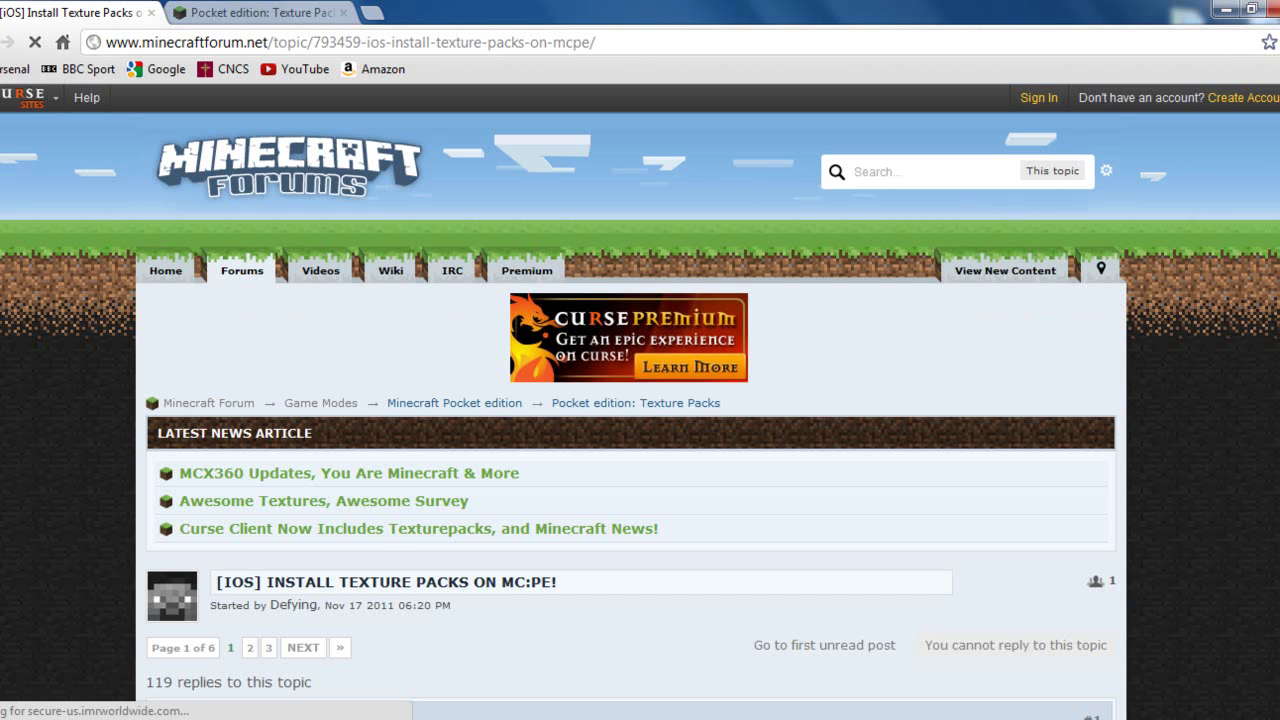
pyautogui.scroll(-5, 640, 400)
pyautogui.scroll(-3, 436, 128)
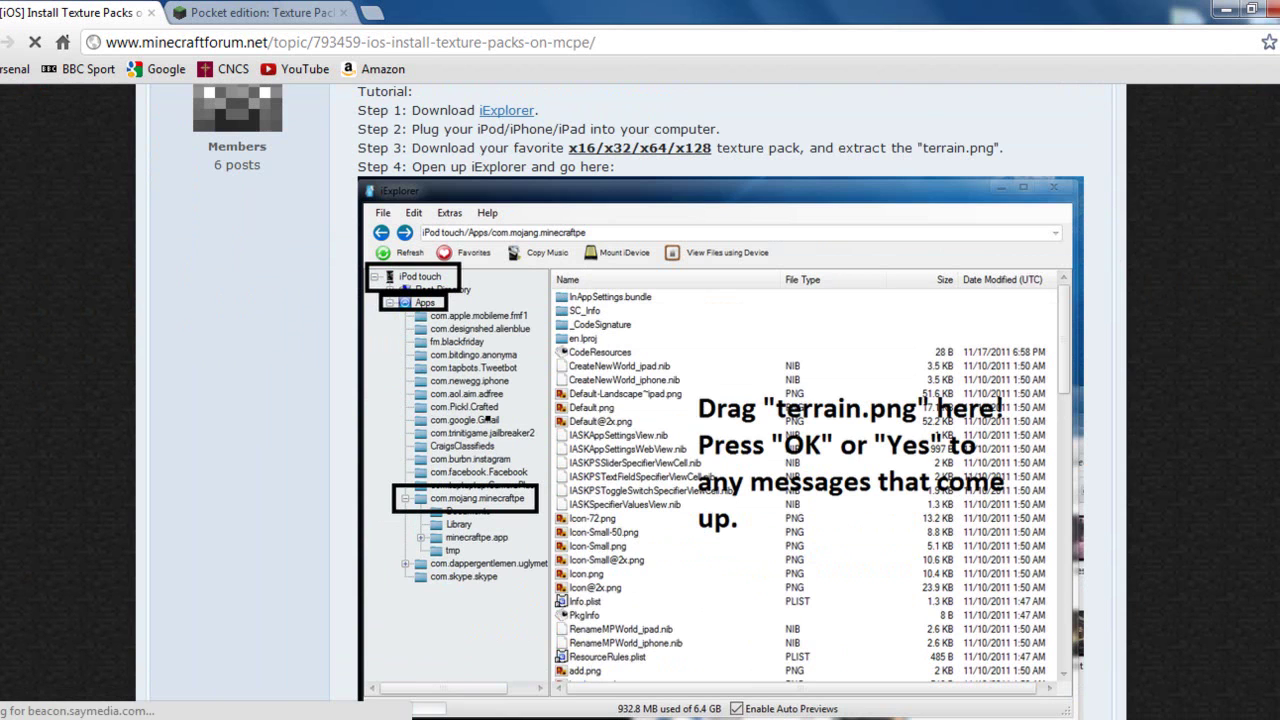
pyautogui.click(510, 114)
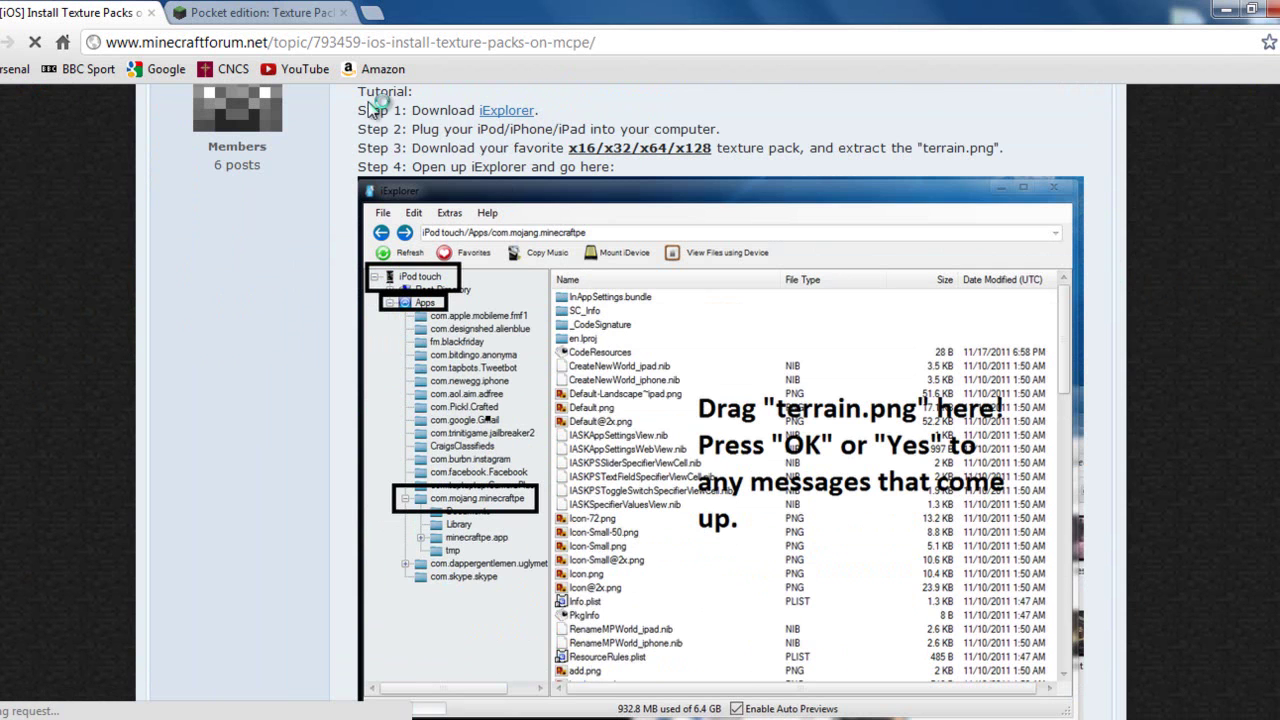
pyautogui.click(272, 22)
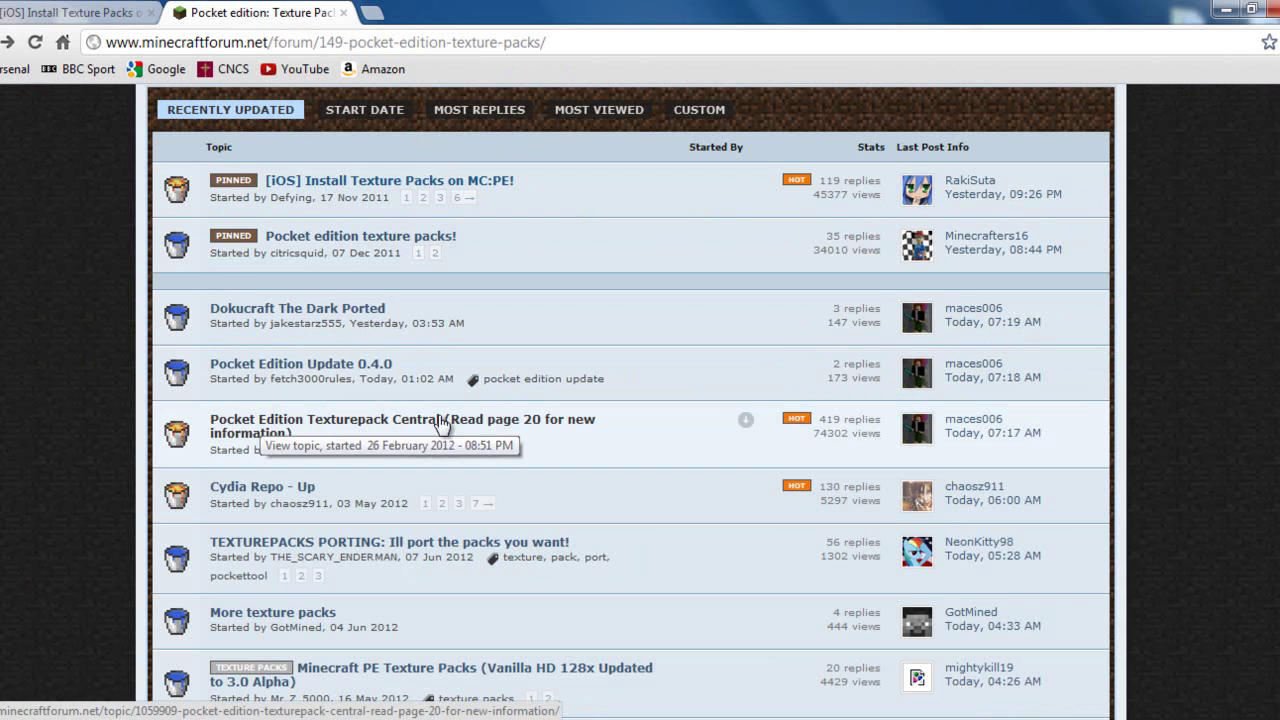
# Step: In Pocket Edition Texturepack Central, reveal the JohnSmith Pocket Rar download and open its Mediafire page
pyautogui.click(521, 425)
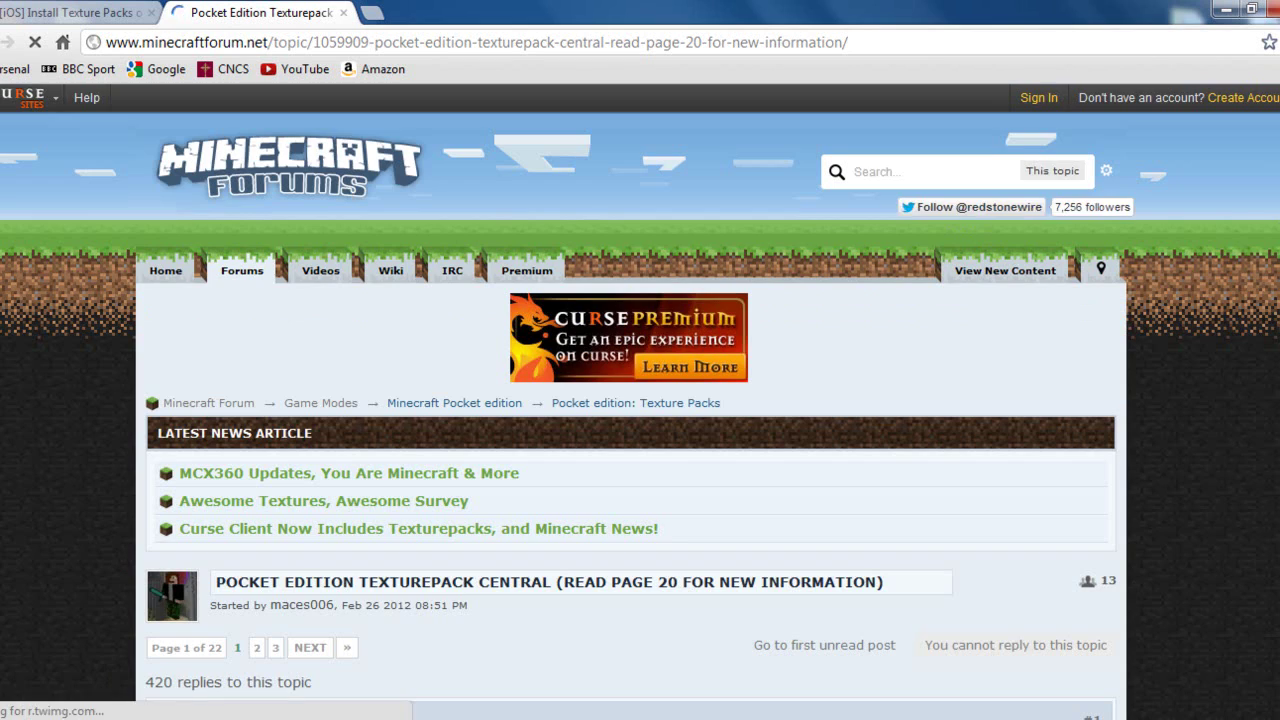
pyautogui.scroll(-20, 640, 400)
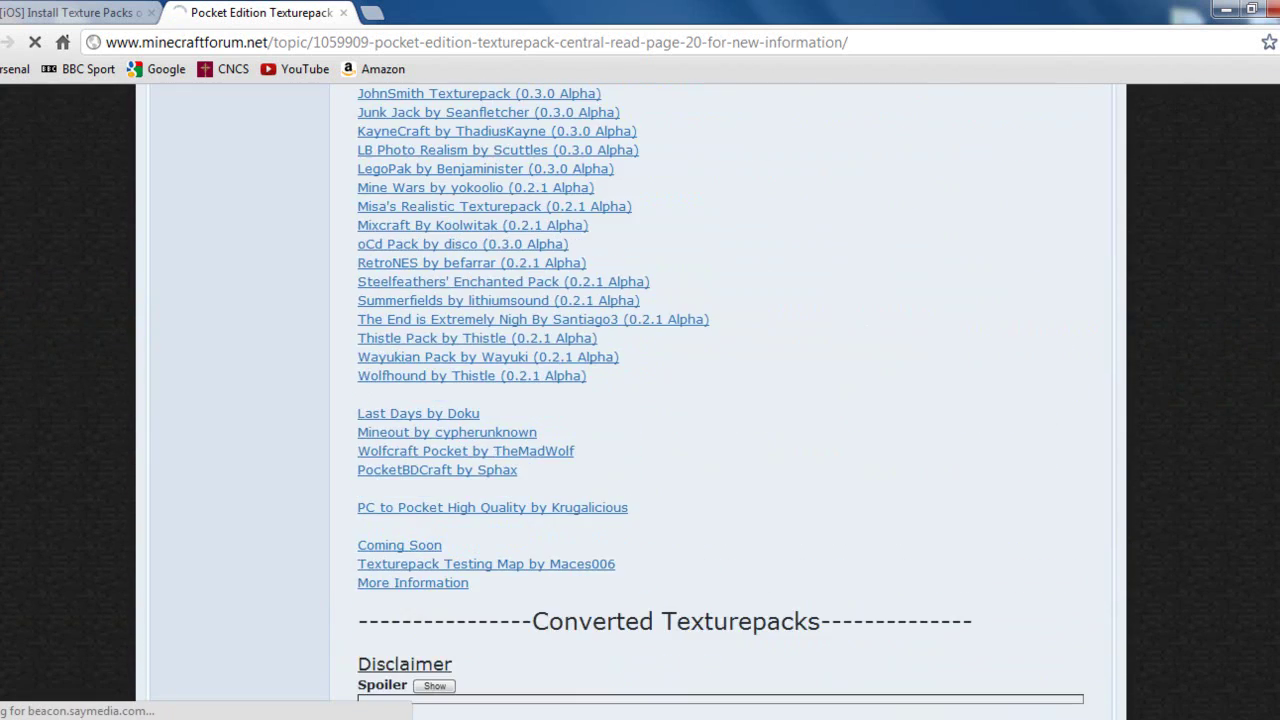
pyautogui.scroll(5, 640, 400)
pyautogui.scroll(-2, 640, 400)
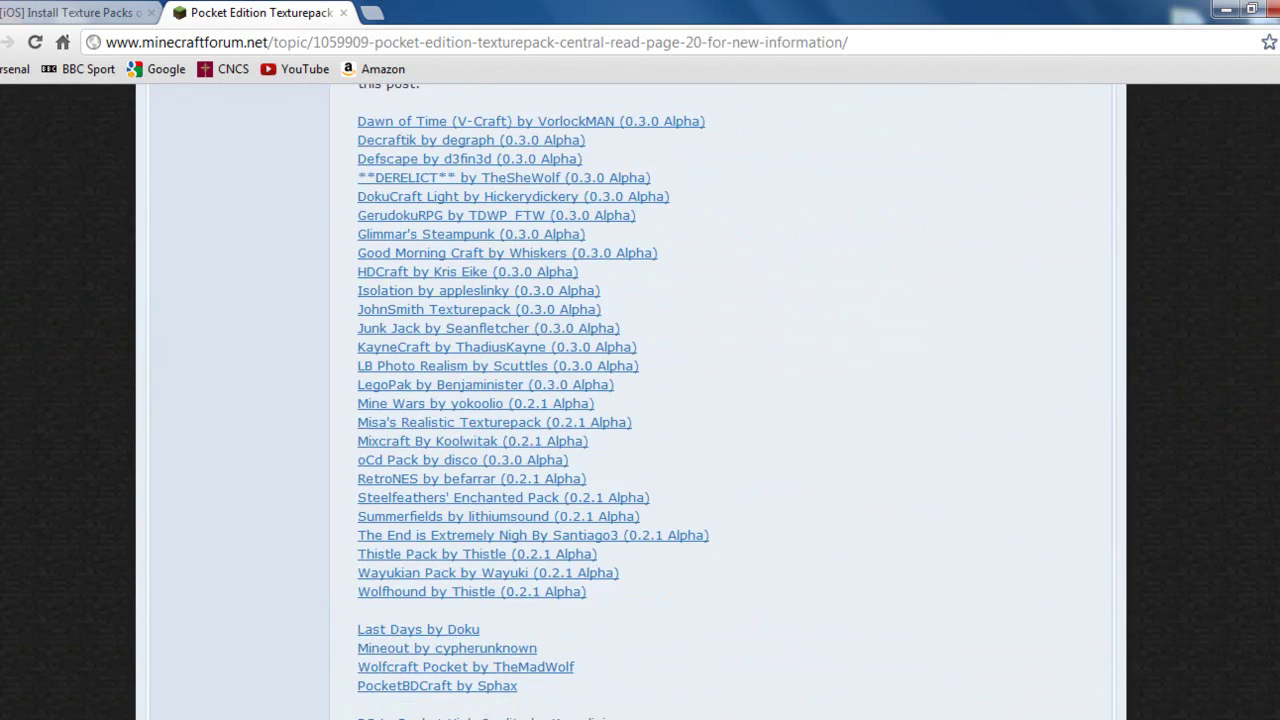
pyautogui.click(432, 312)
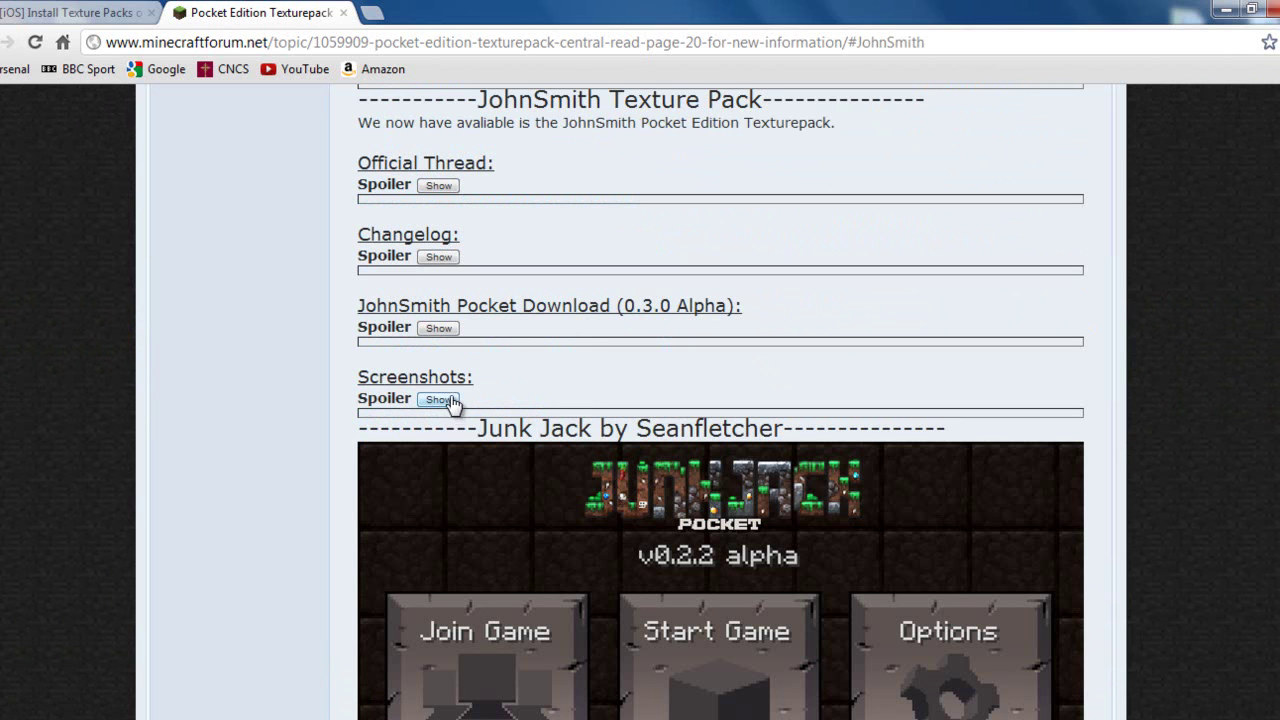
pyautogui.click(440, 330)
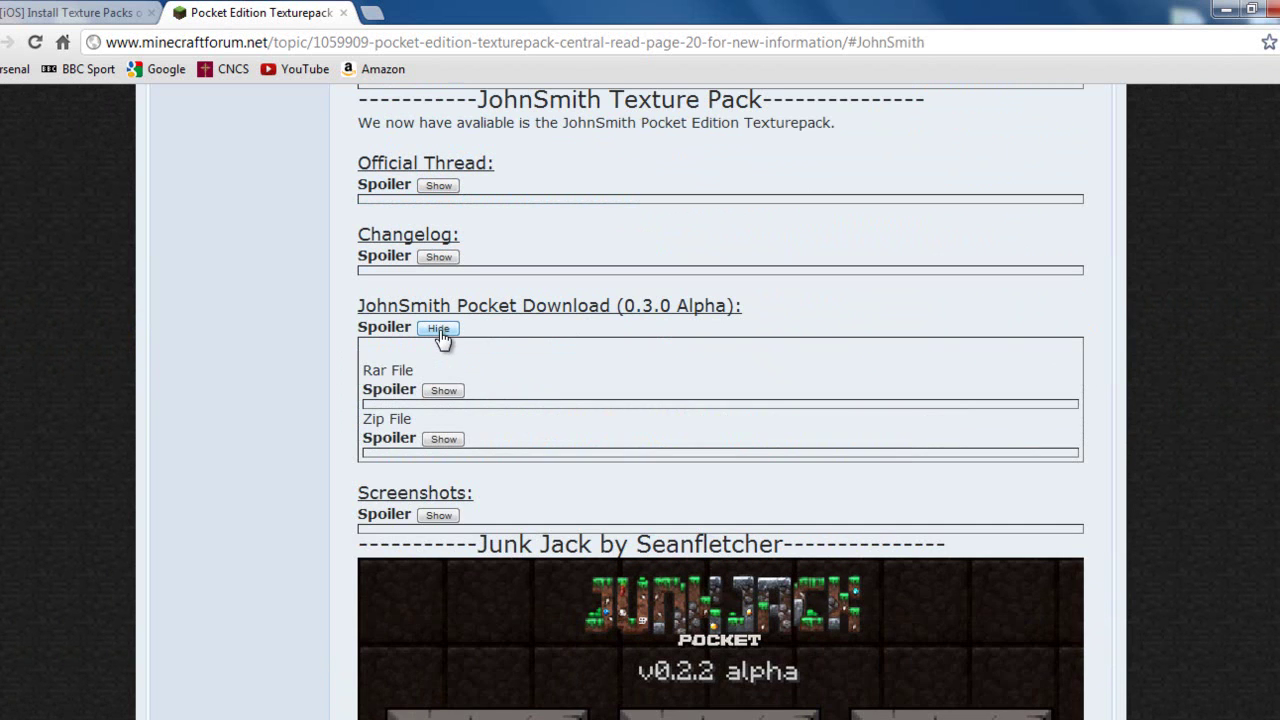
pyautogui.click(443, 390)
pyautogui.click(462, 436)
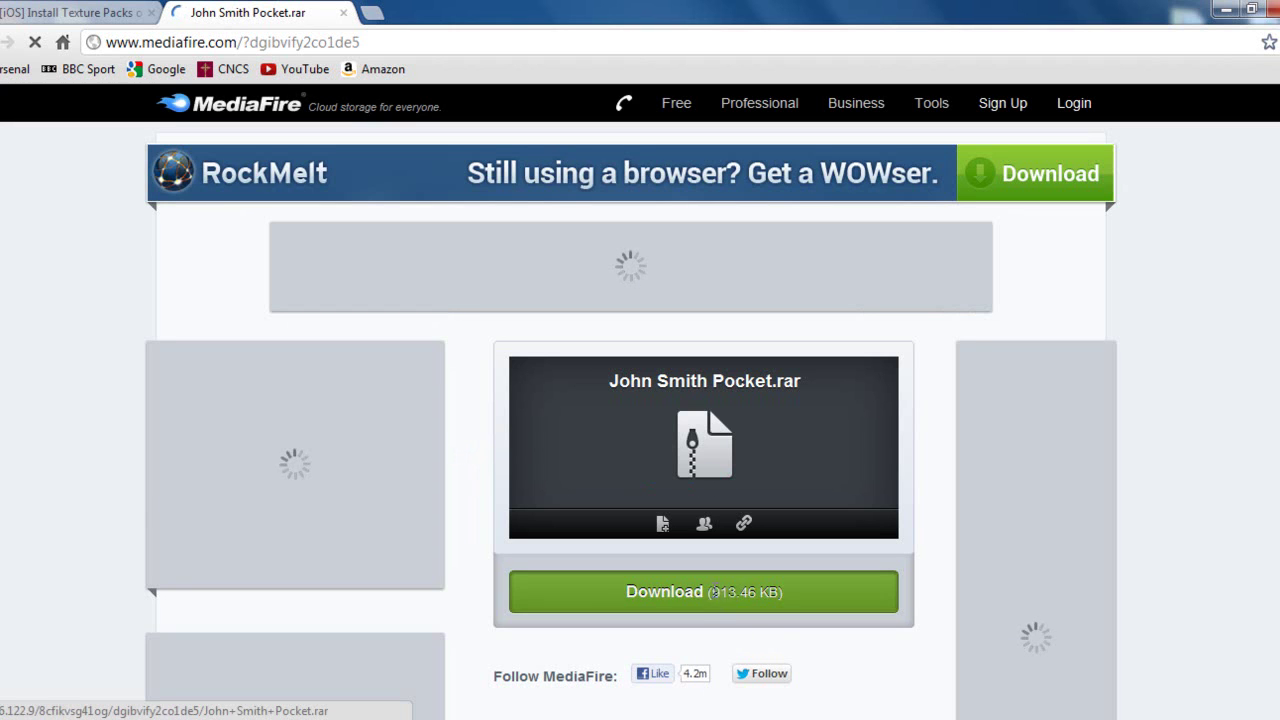
# Step: Download 'John Smith Pocket.rar' (913 KB) from MediaFire
pyautogui.click(713, 592)
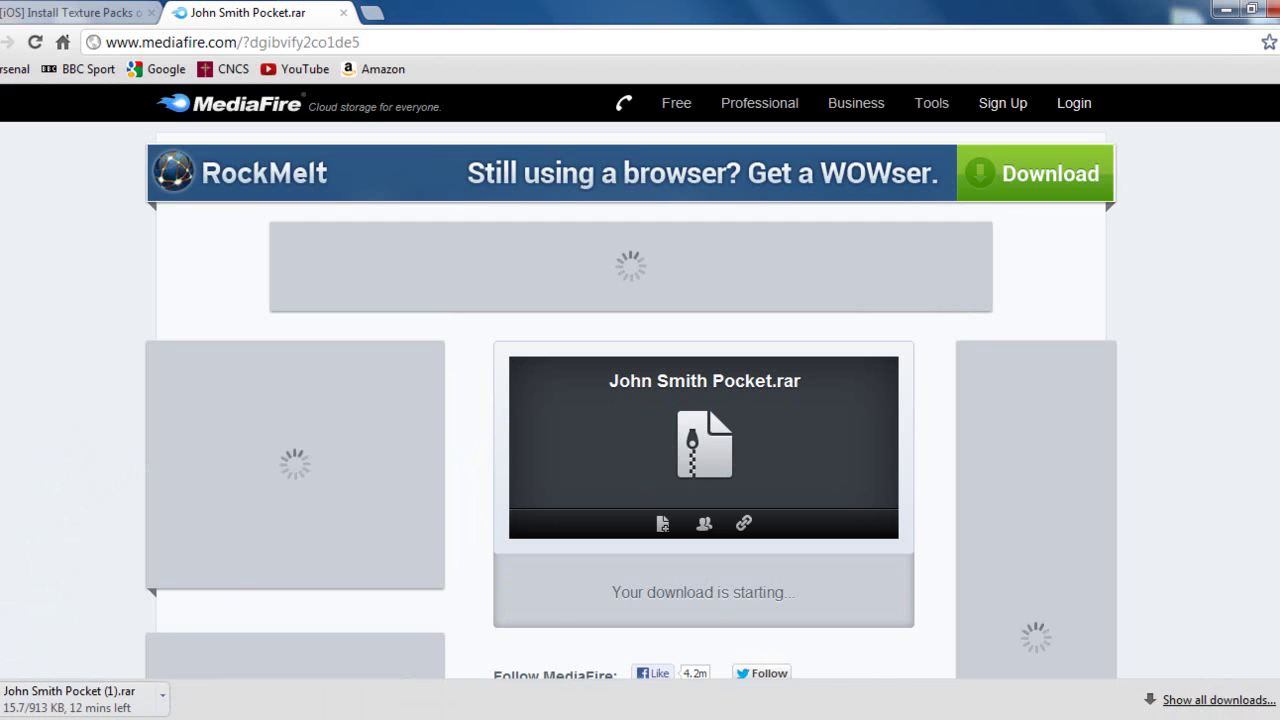
# Step: Search the computer for 'chn smith' and open the John Smith Pocket archive in WinRAR
pyautogui.click(8, 710)
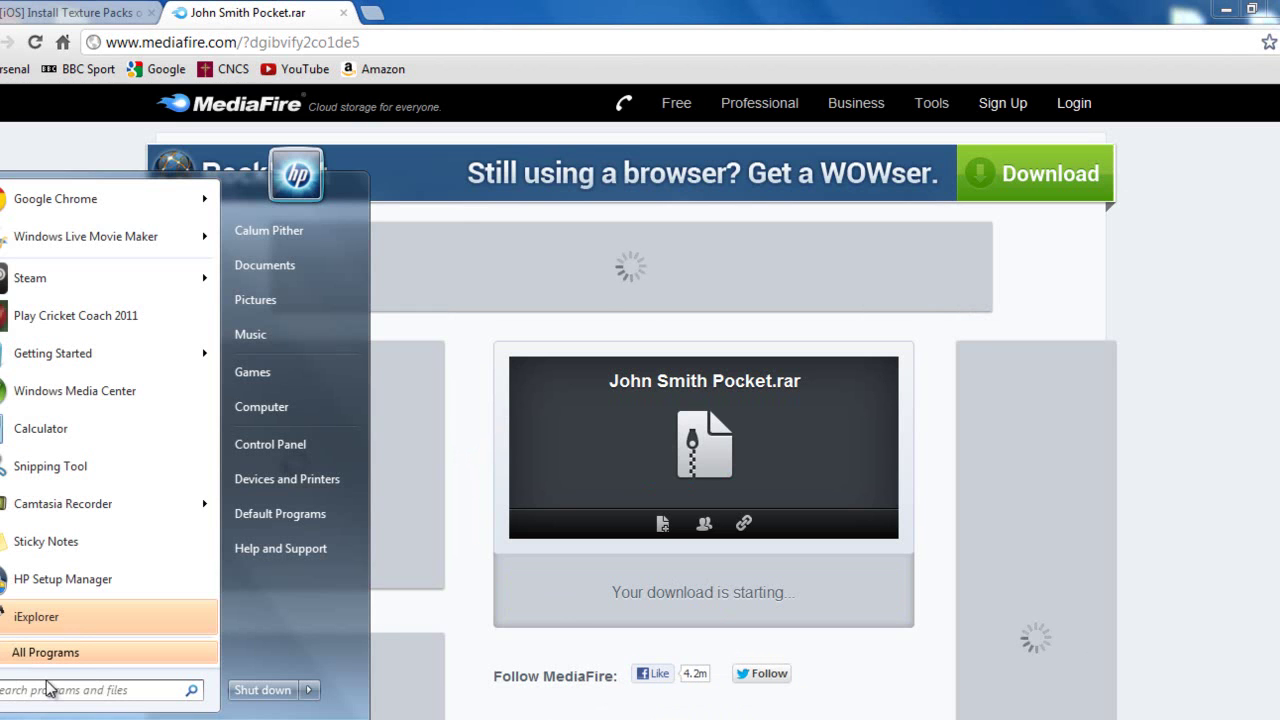
pyautogui.write('ch')
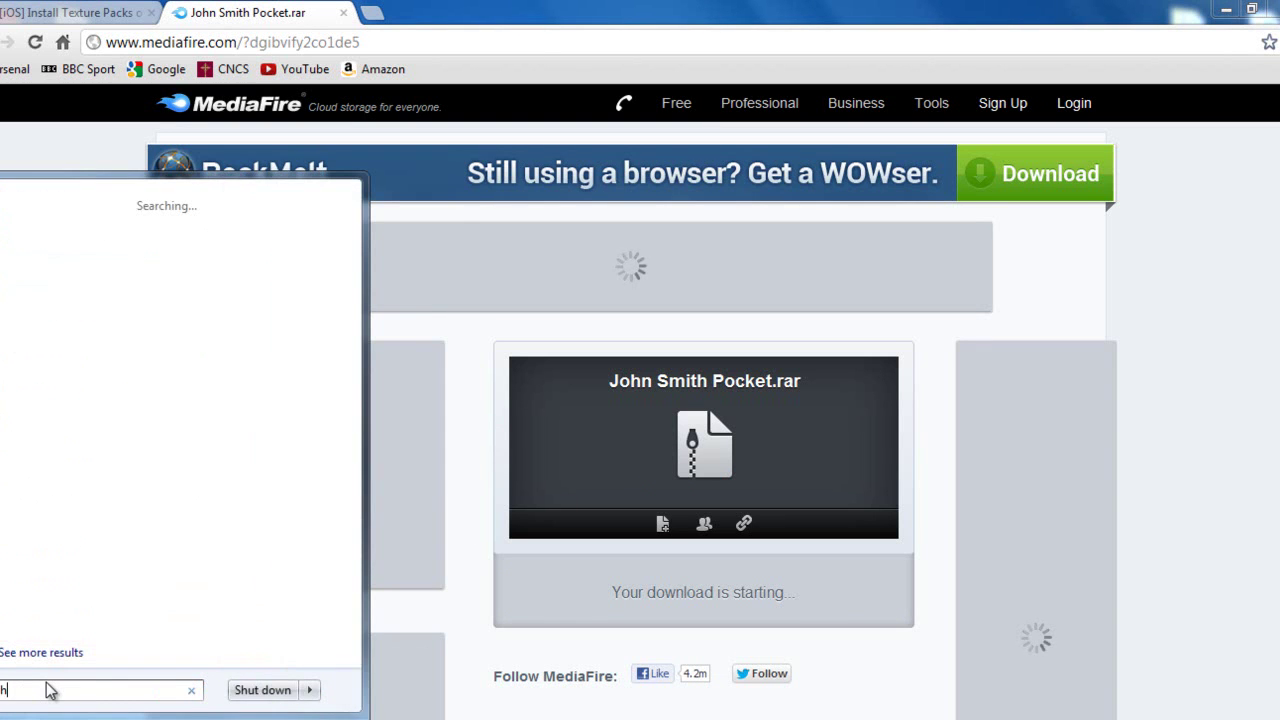
pyautogui.write('n smith')
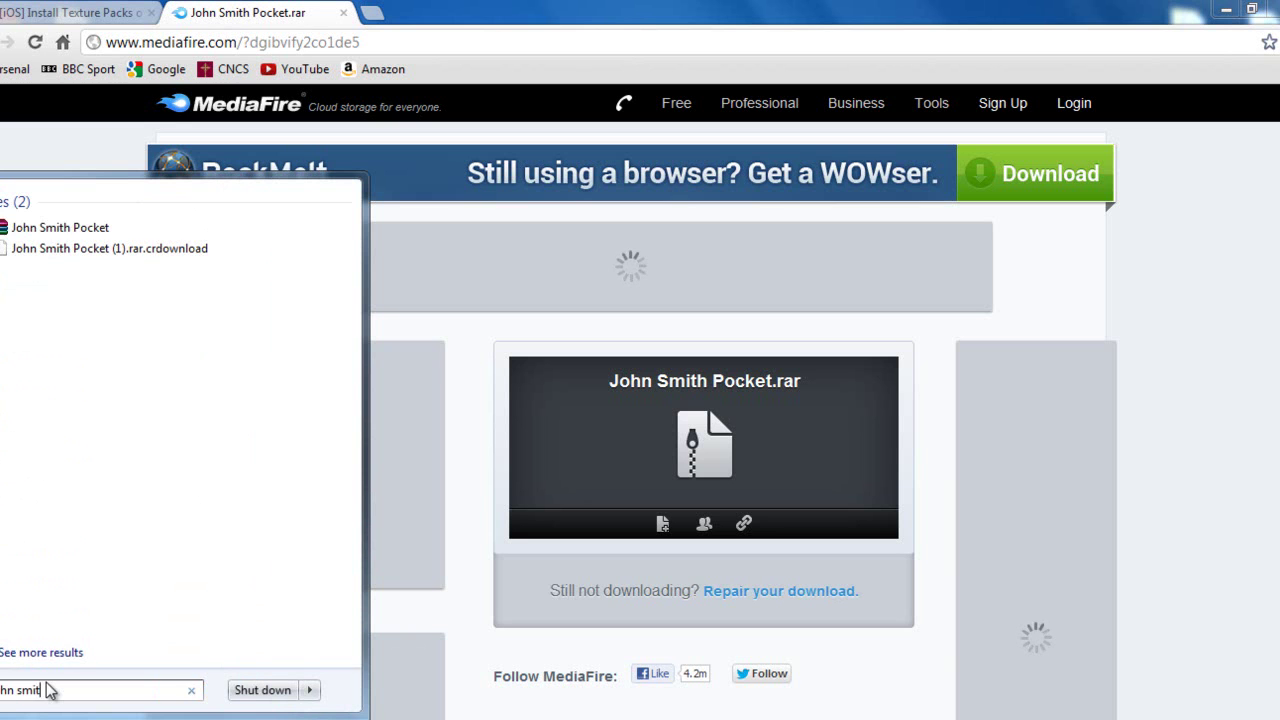
pyautogui.click(70, 228)
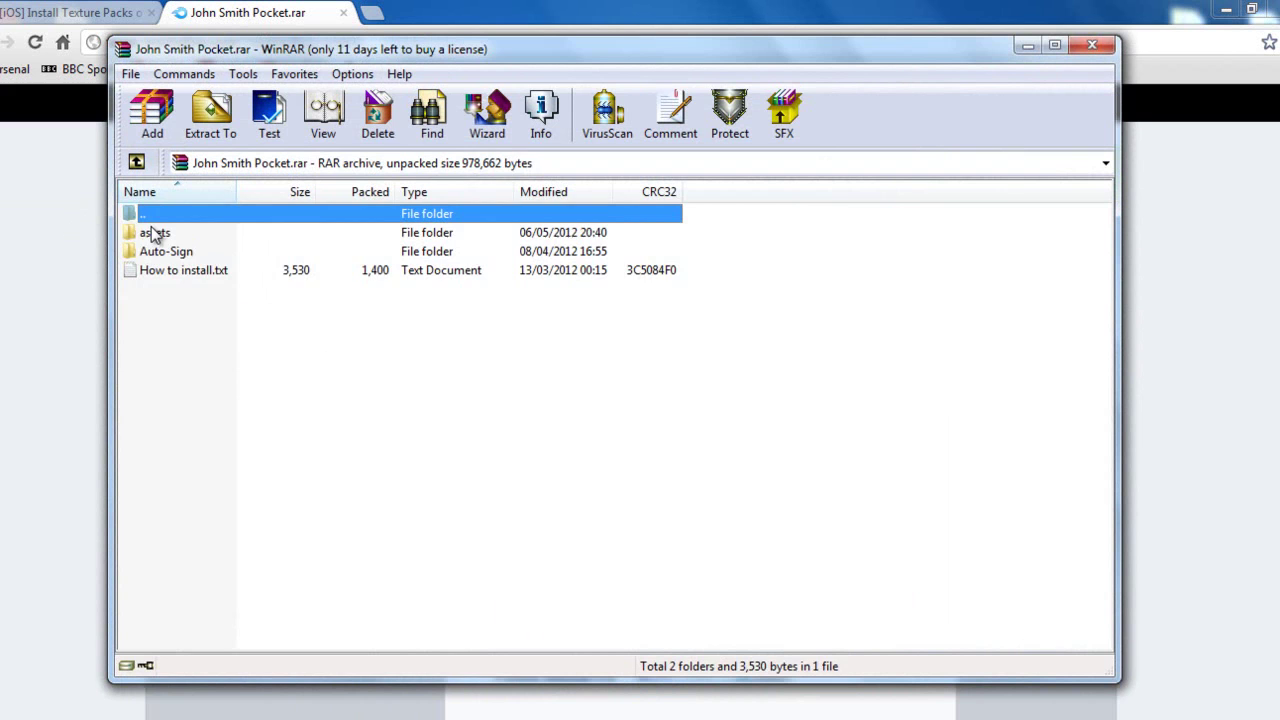
# Step: Extract terrain.png and particles.png from the assets folder to the Desktop
pyautogui.doubleClick(155, 233)
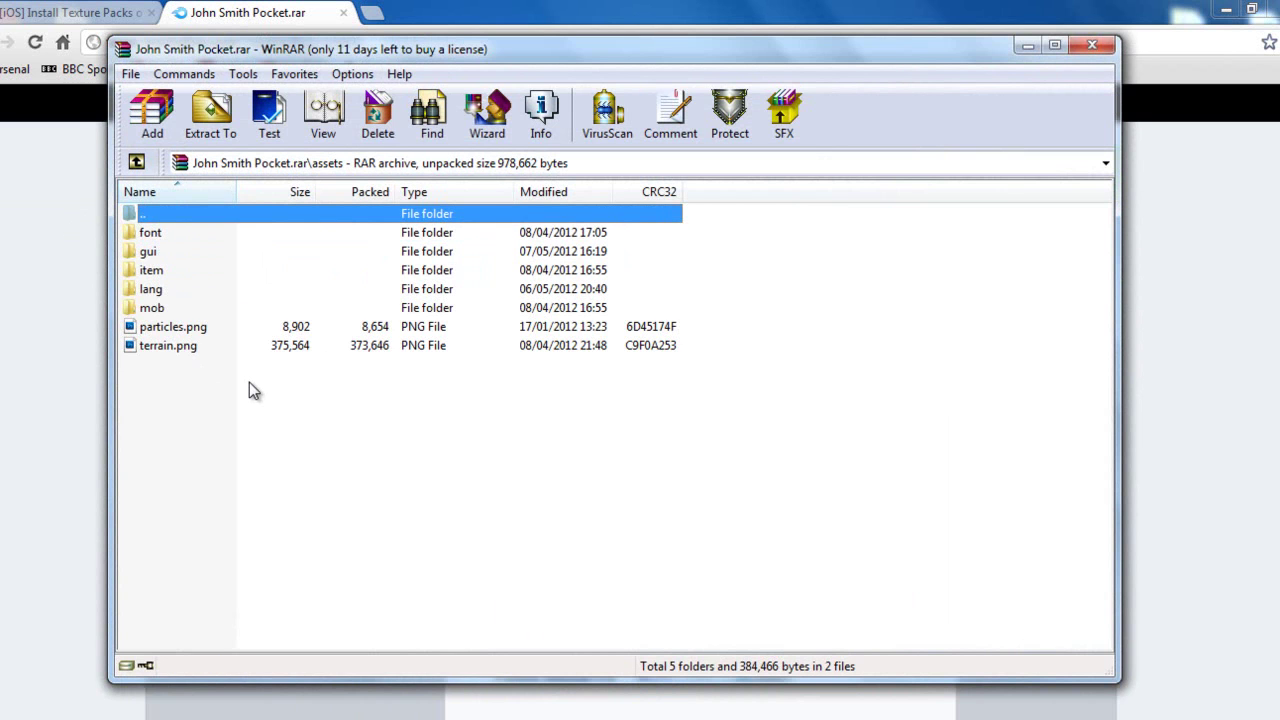
pyautogui.moveTo(249, 381); pyautogui.dragTo(147, 330)
pyautogui.click(222, 133)
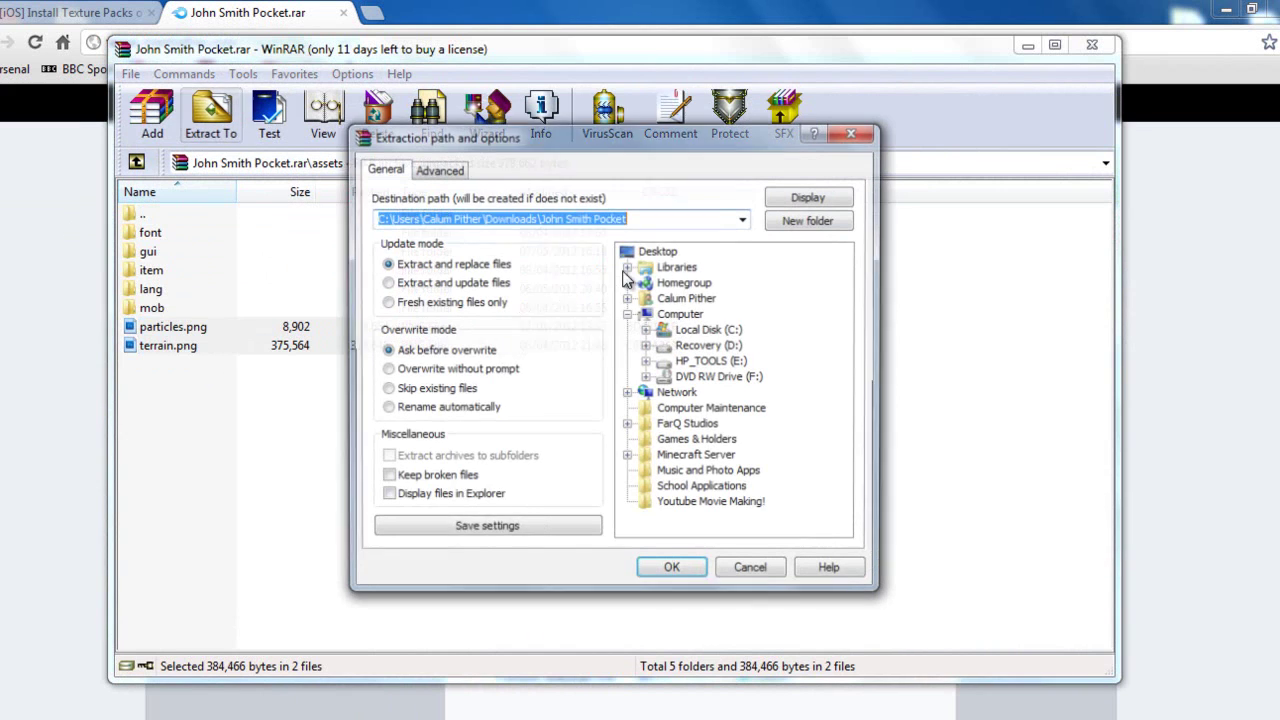
pyautogui.click(648, 251)
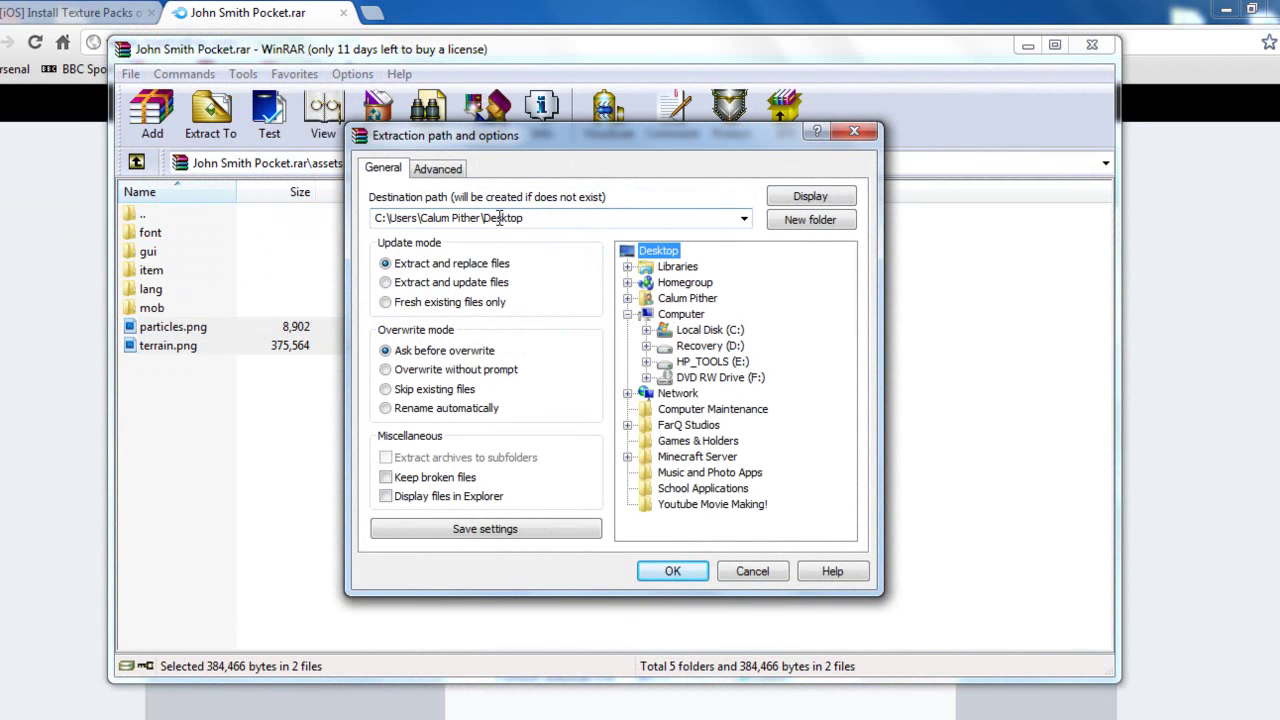
pyautogui.click(672, 578)
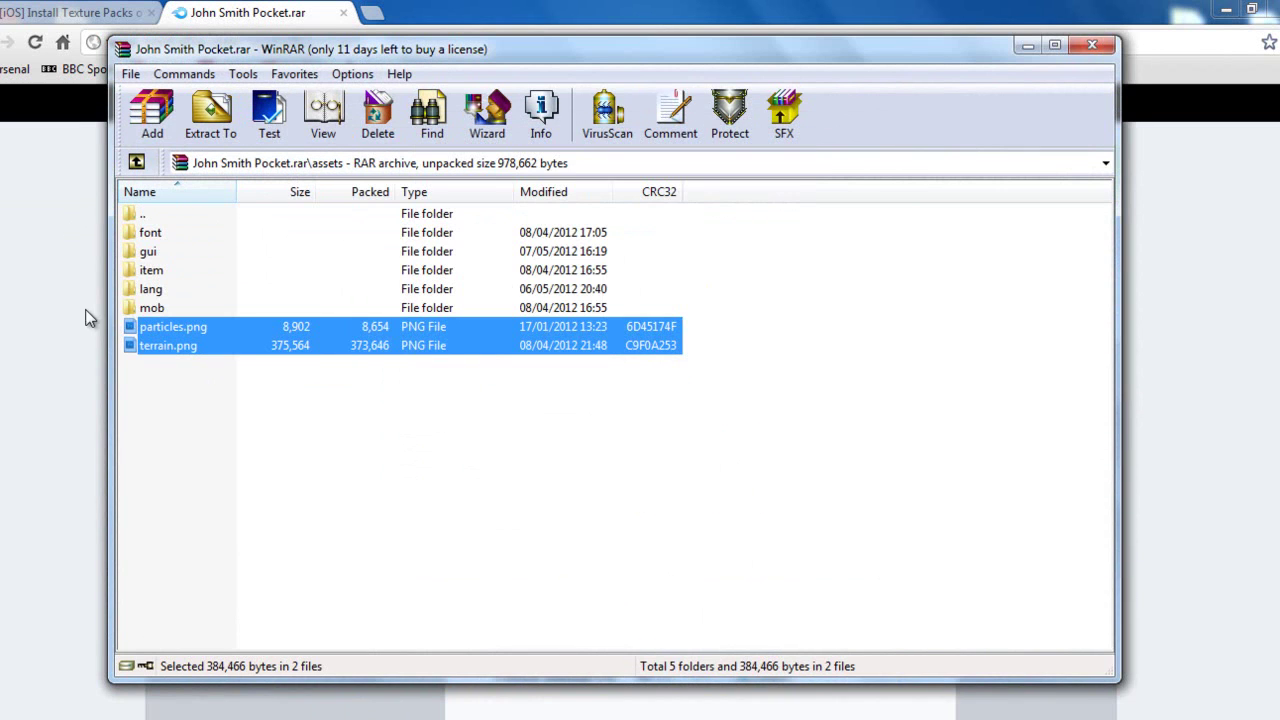
# Step: Extract all ten mob texture PNGs to the Desktop
pyautogui.doubleClick(144, 312)
pyautogui.moveTo(300, 510); pyautogui.dragTo(133, 232)
pyautogui.click(210, 112)
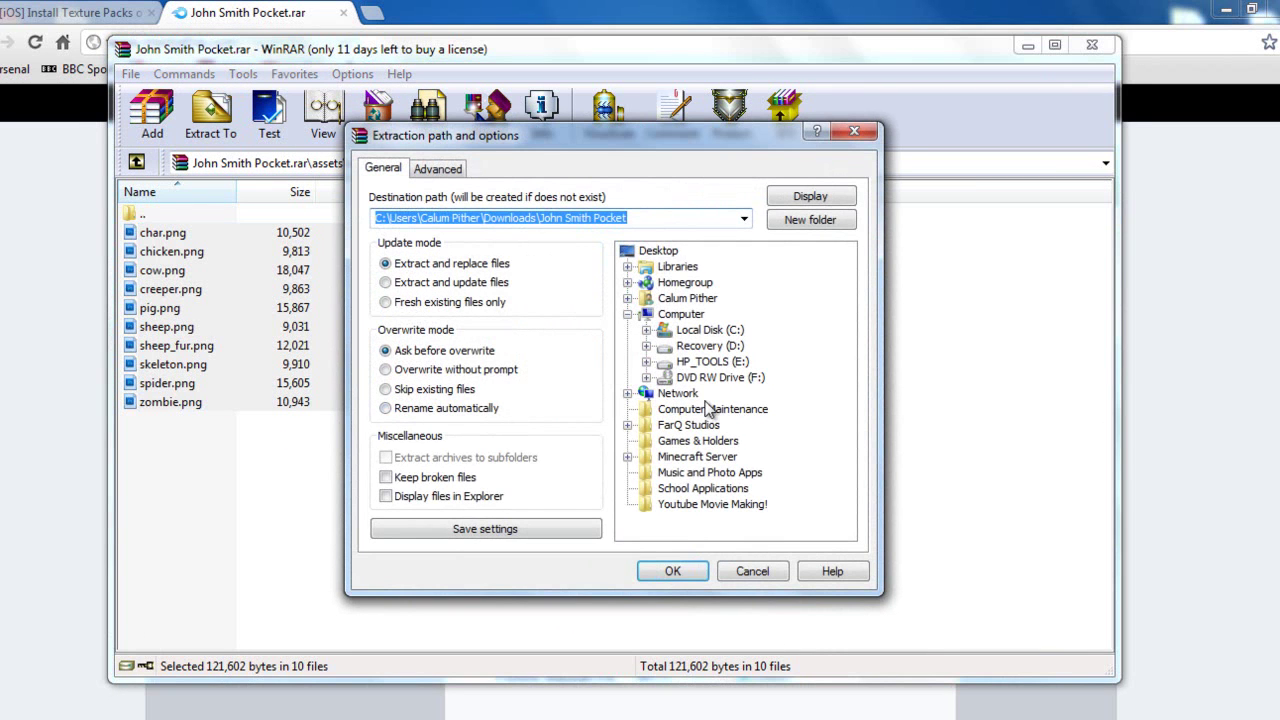
pyautogui.click(658, 251)
pyautogui.click(665, 579)
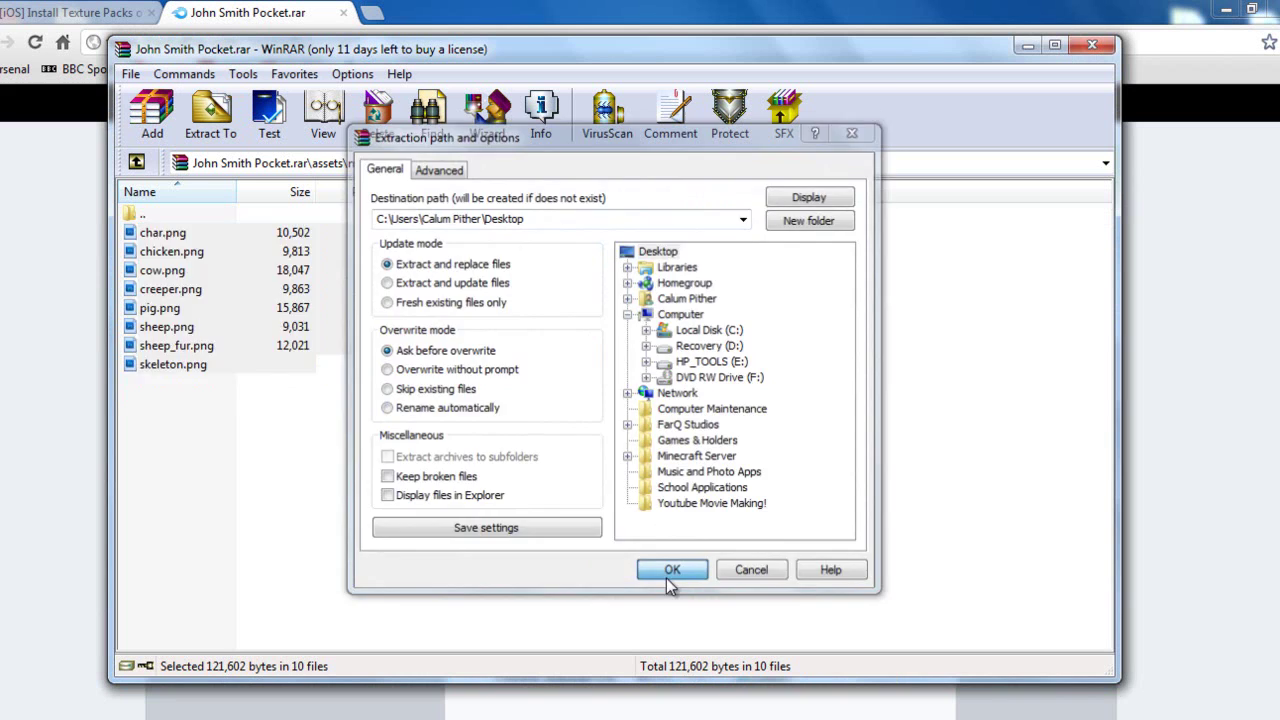
# Step: After checking the lang folder, extract camera.png from the item folder to the Desktop
pyautogui.click(131, 160)
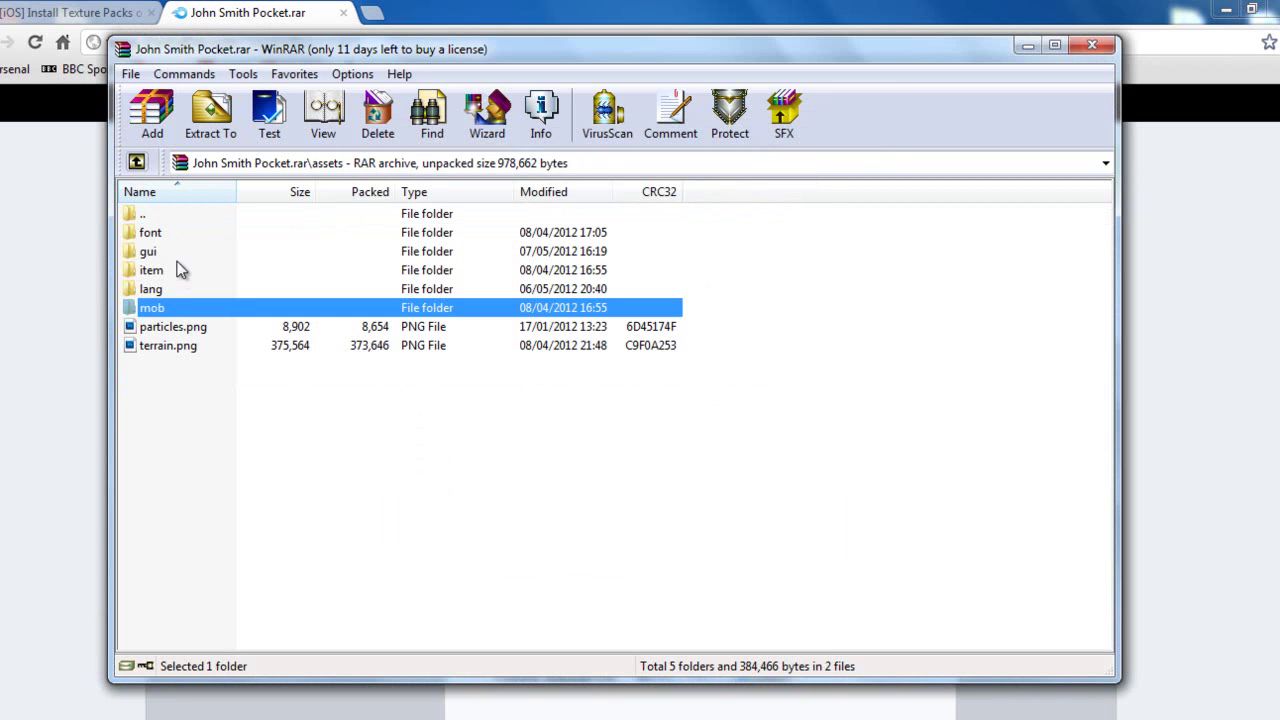
pyautogui.doubleClick(160, 287)
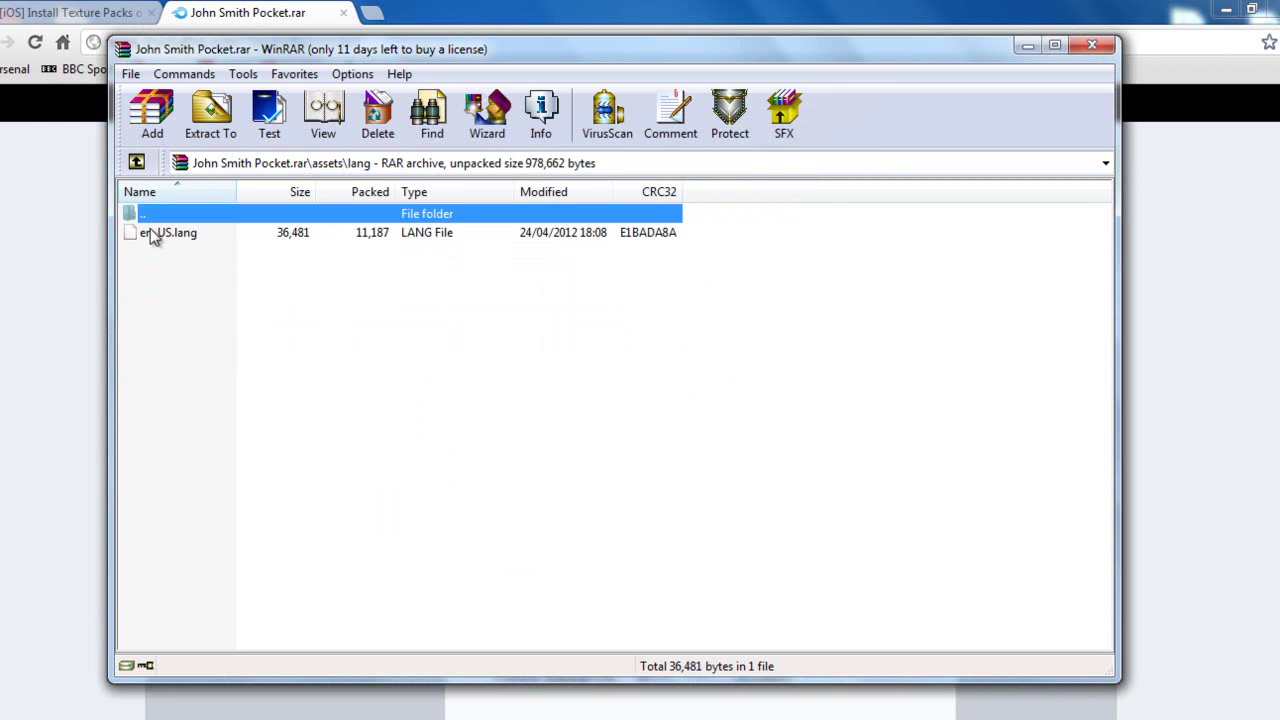
pyautogui.click(136, 161)
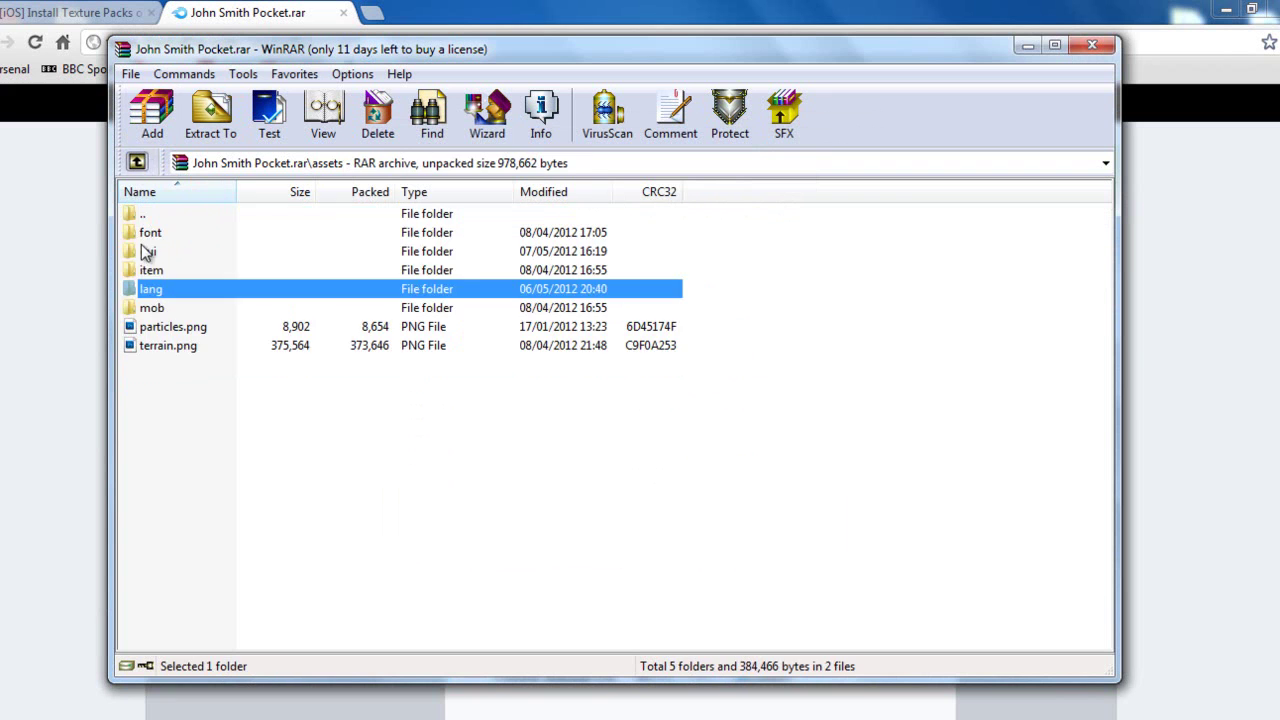
pyautogui.doubleClick(146, 270)
pyautogui.click(138, 232)
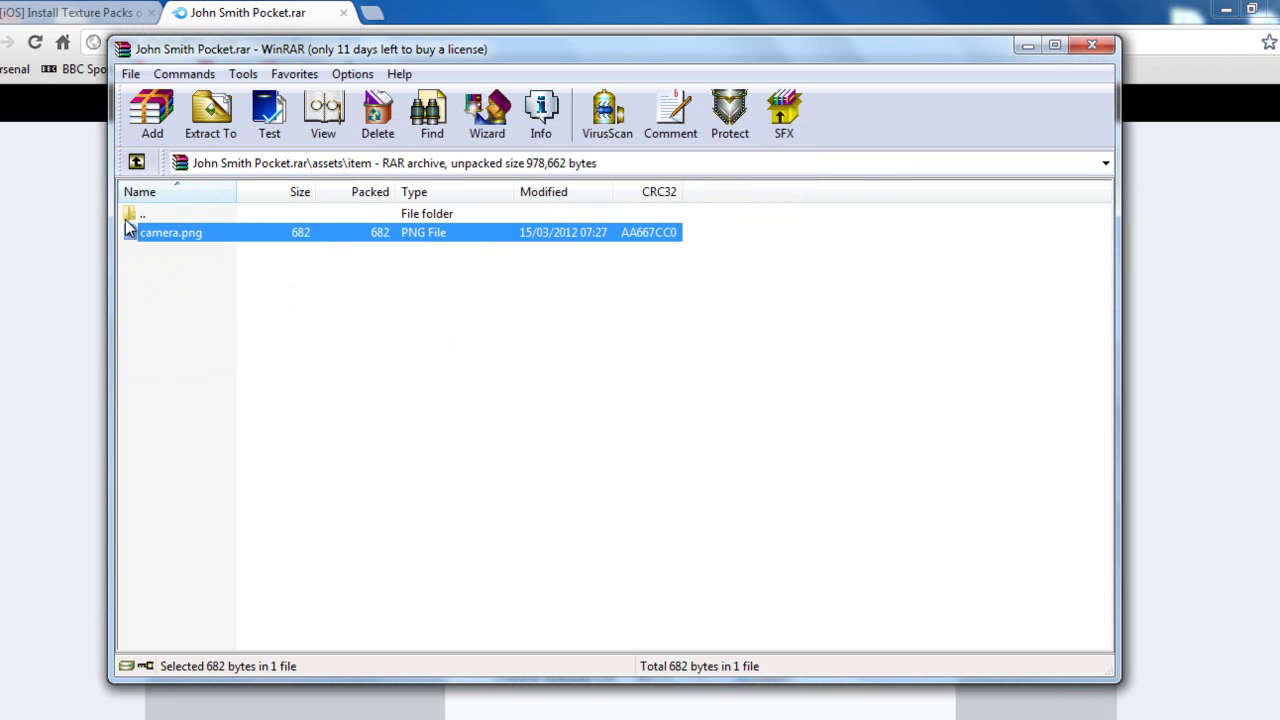
pyautogui.click(214, 137)
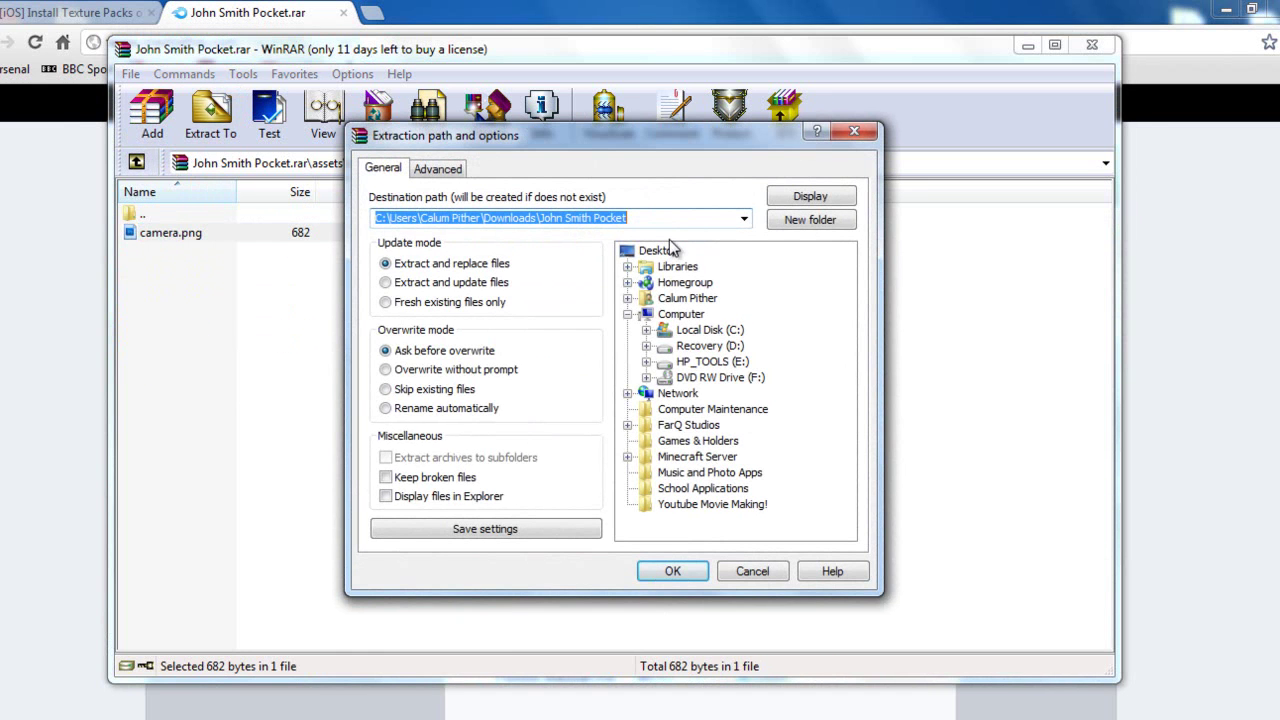
pyautogui.click(656, 251)
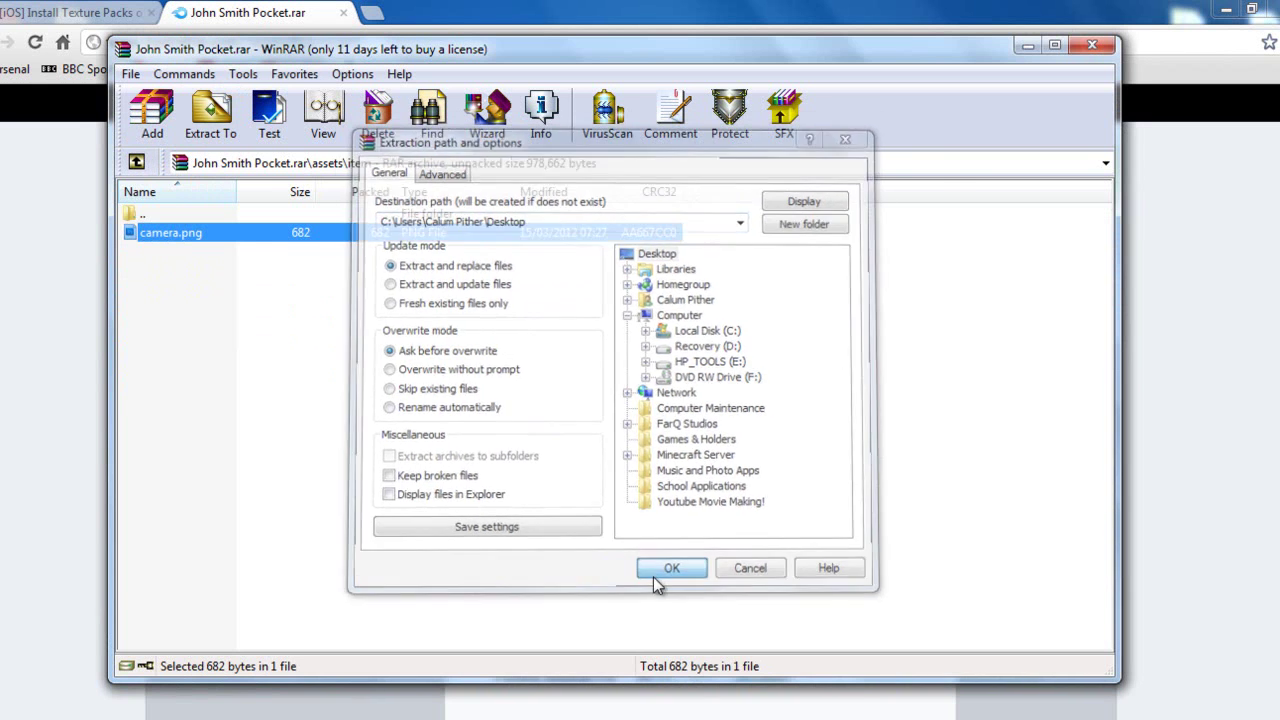
pyautogui.click(653, 575)
# Step: Extract all 14 gui PNGs to the Desktop
pyautogui.click(136, 163)
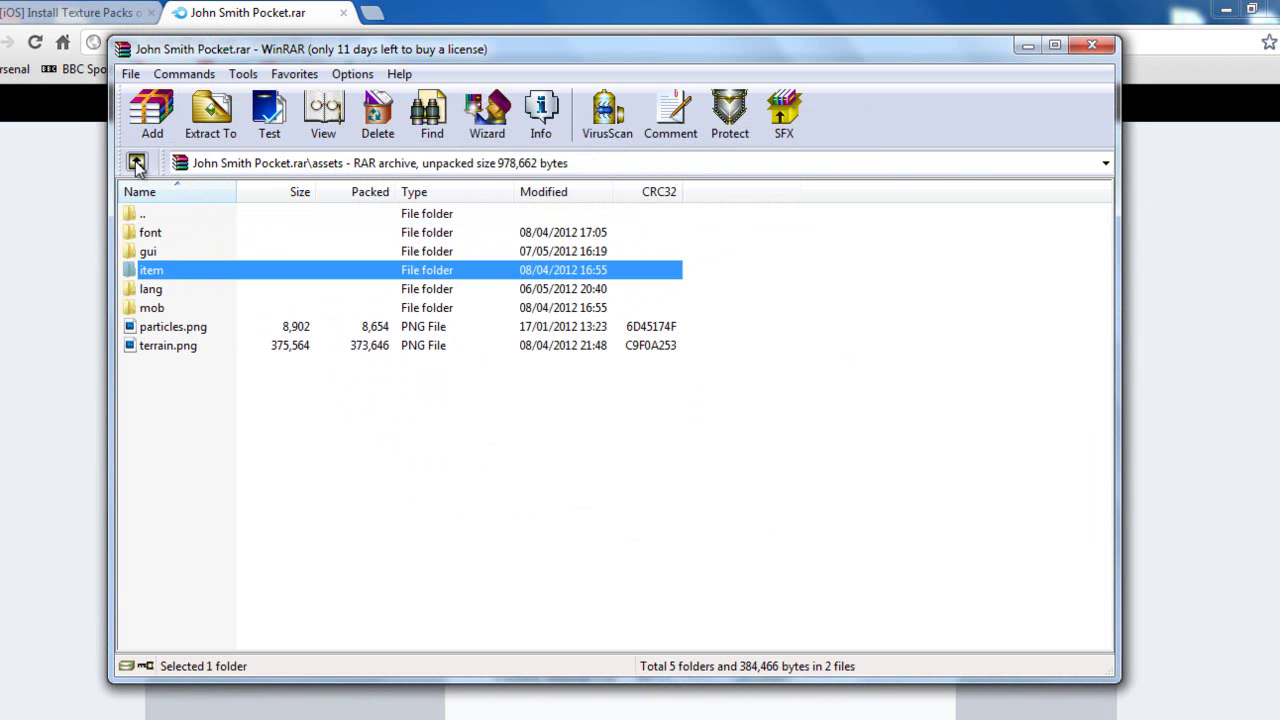
pyautogui.doubleClick(148, 252)
pyautogui.moveTo(258, 497); pyautogui.dragTo(130, 234)
pyautogui.click(210, 112)
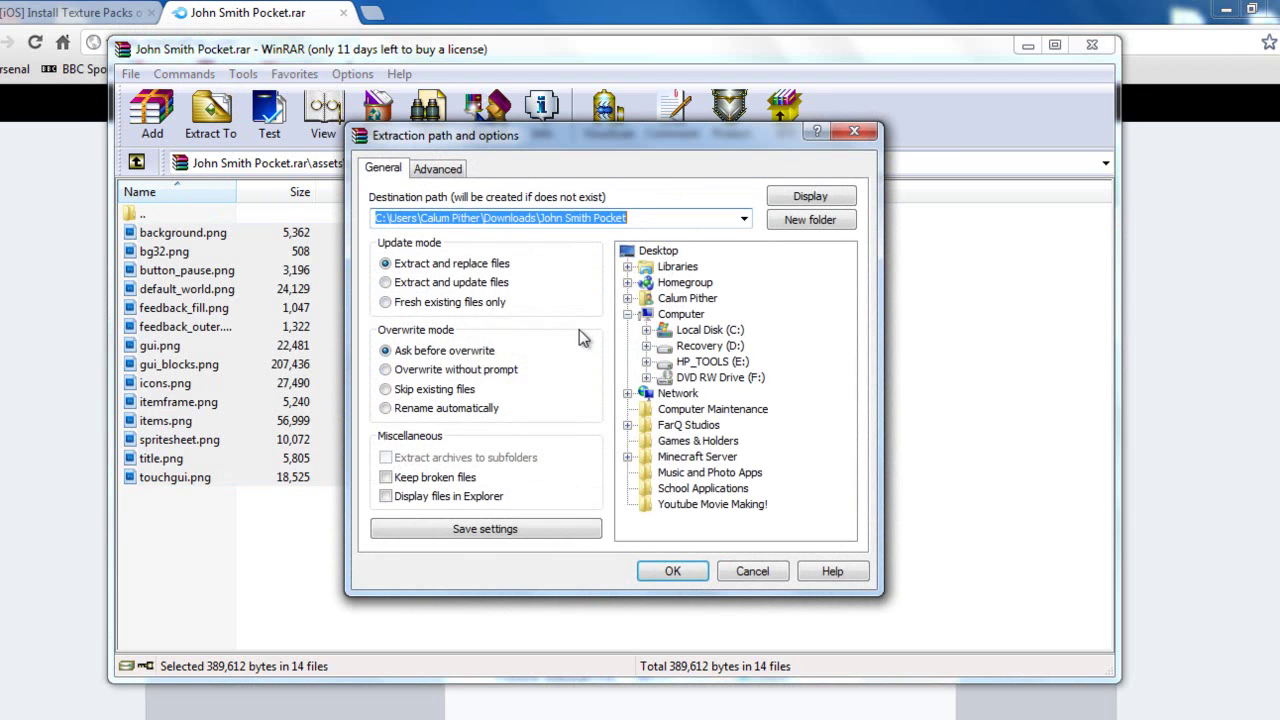
pyautogui.click(632, 252)
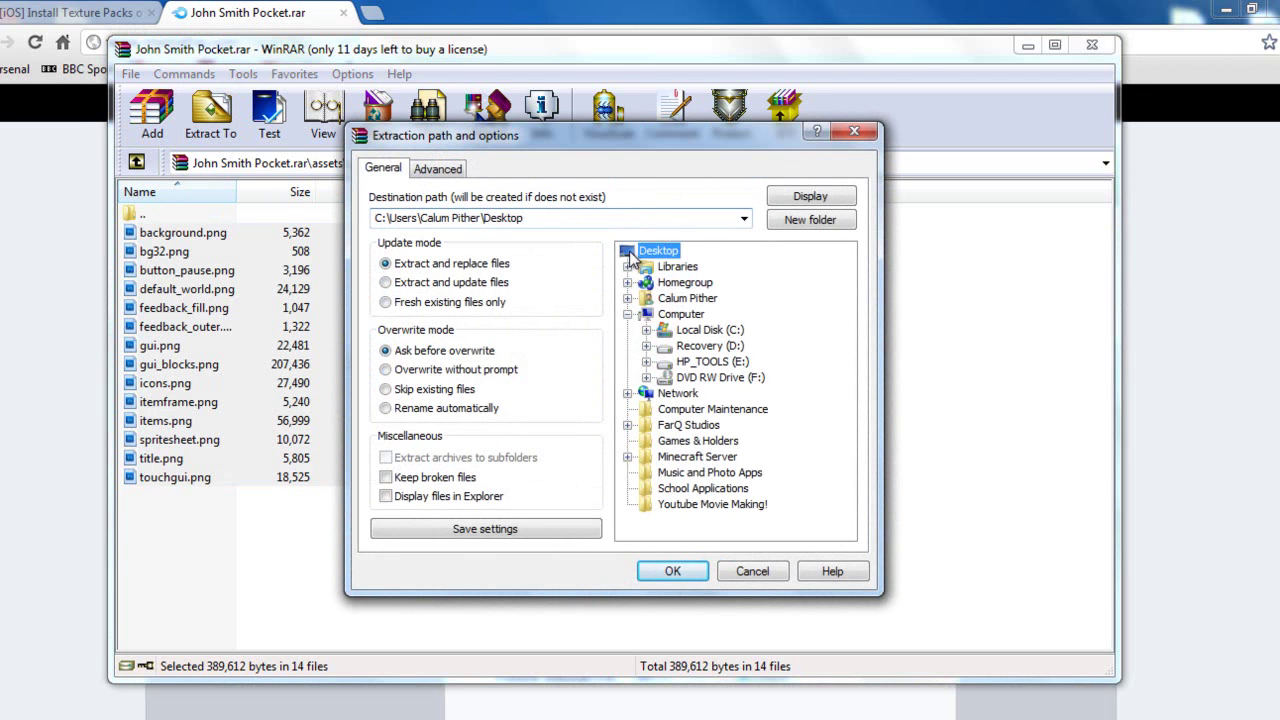
pyautogui.click(662, 571)
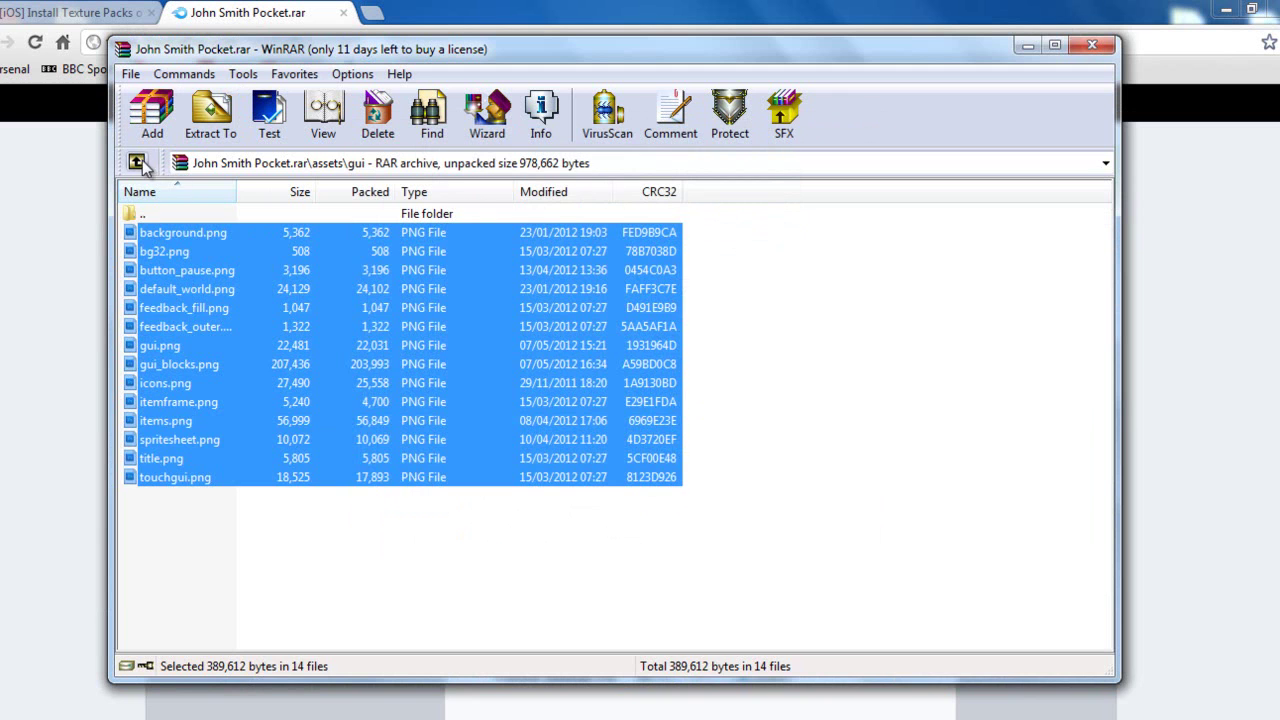
# Step: Extract the three font files, including default.png and default8.png, to the Desktop
pyautogui.click(137, 163)
pyautogui.doubleClick(157, 230)
pyautogui.moveTo(218, 303); pyautogui.dragTo(140, 234)
pyautogui.click(211, 133)
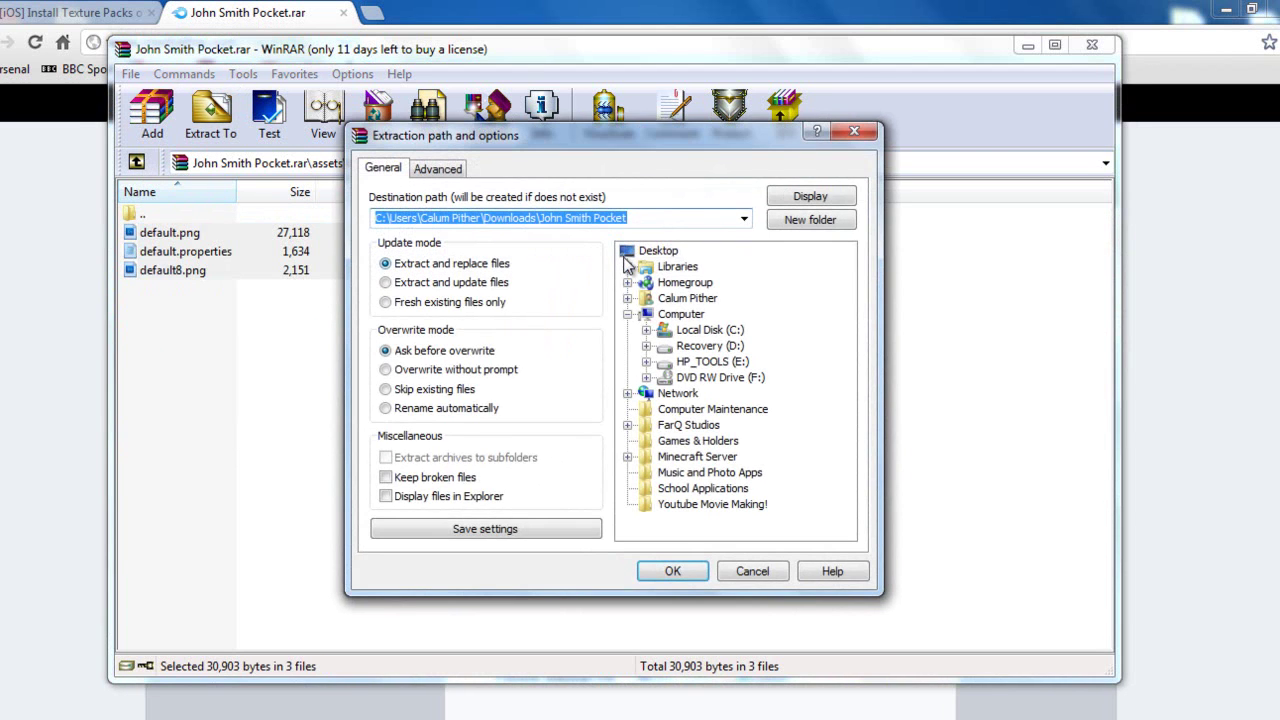
pyautogui.click(655, 251)
pyautogui.click(673, 571)
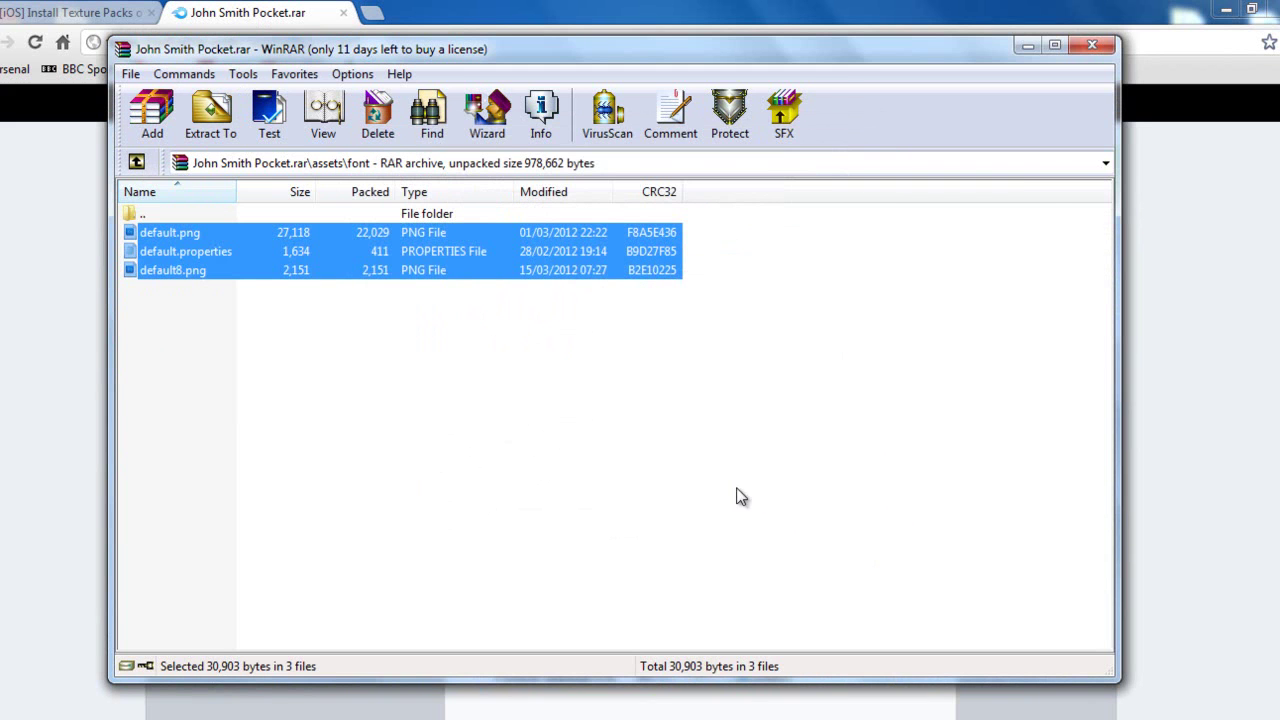
# Step: Close WinRAR, launch iExplorer, and open minecraftpe.app inside com.mojang.minecraftpe on the device
pyautogui.click(1089, 48)
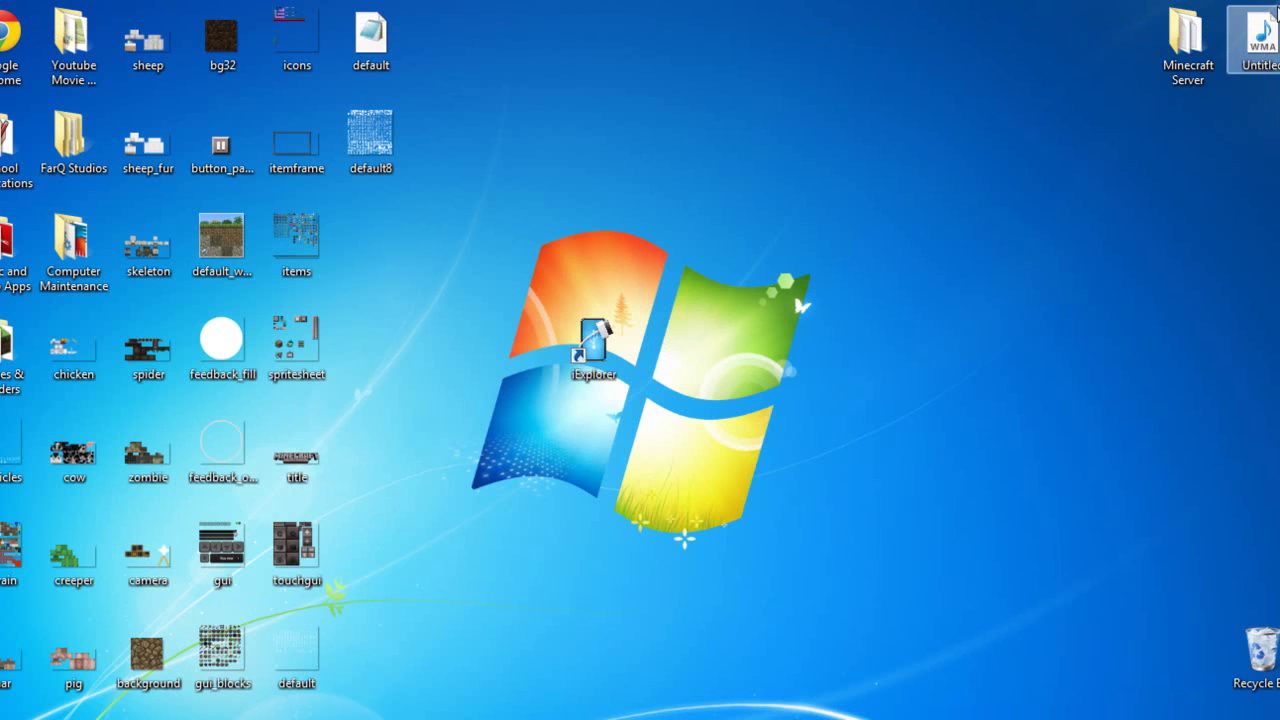
pyautogui.doubleClick(595, 345)
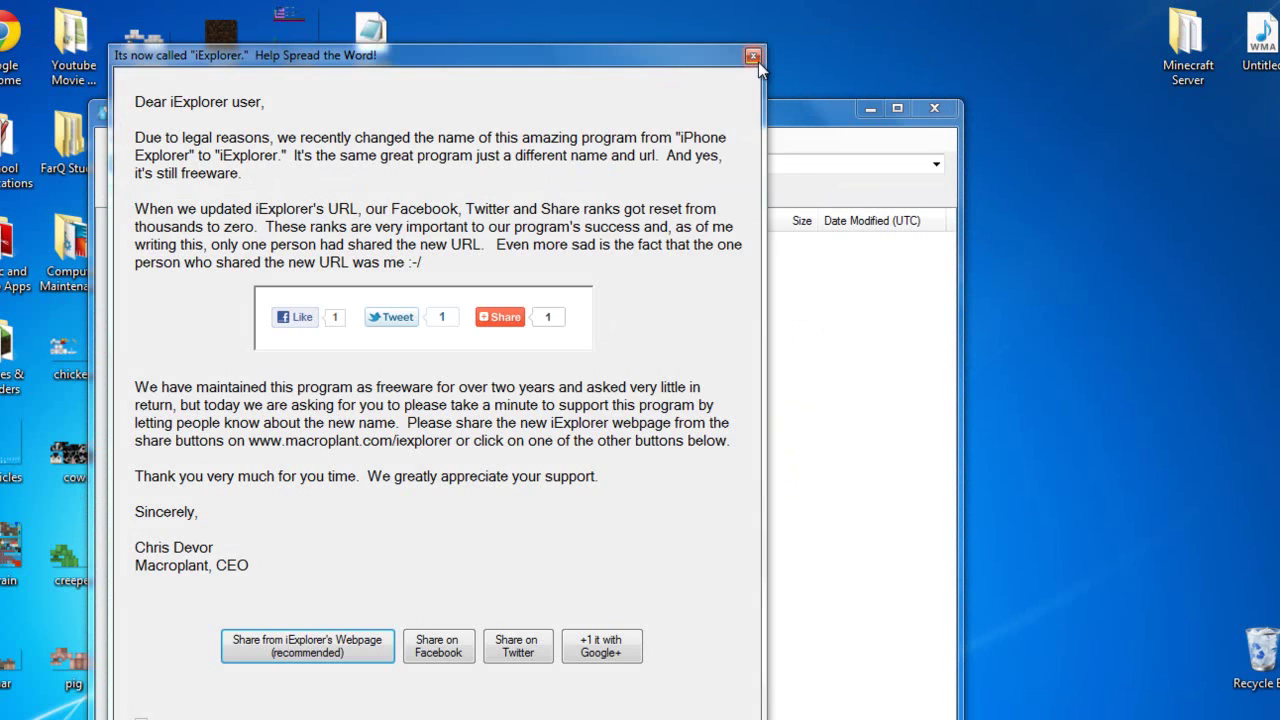
pyautogui.click(753, 56)
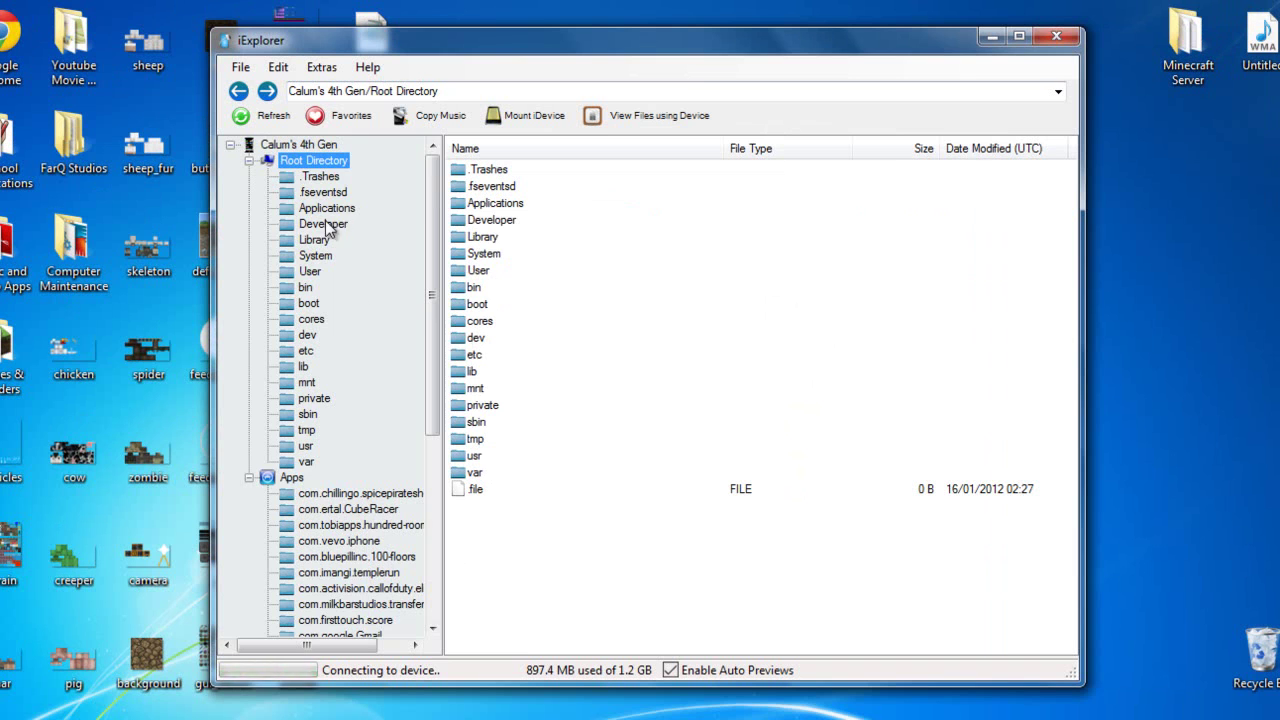
pyautogui.moveTo(436, 218); pyautogui.dragTo(438, 460)
pyautogui.click(350, 557)
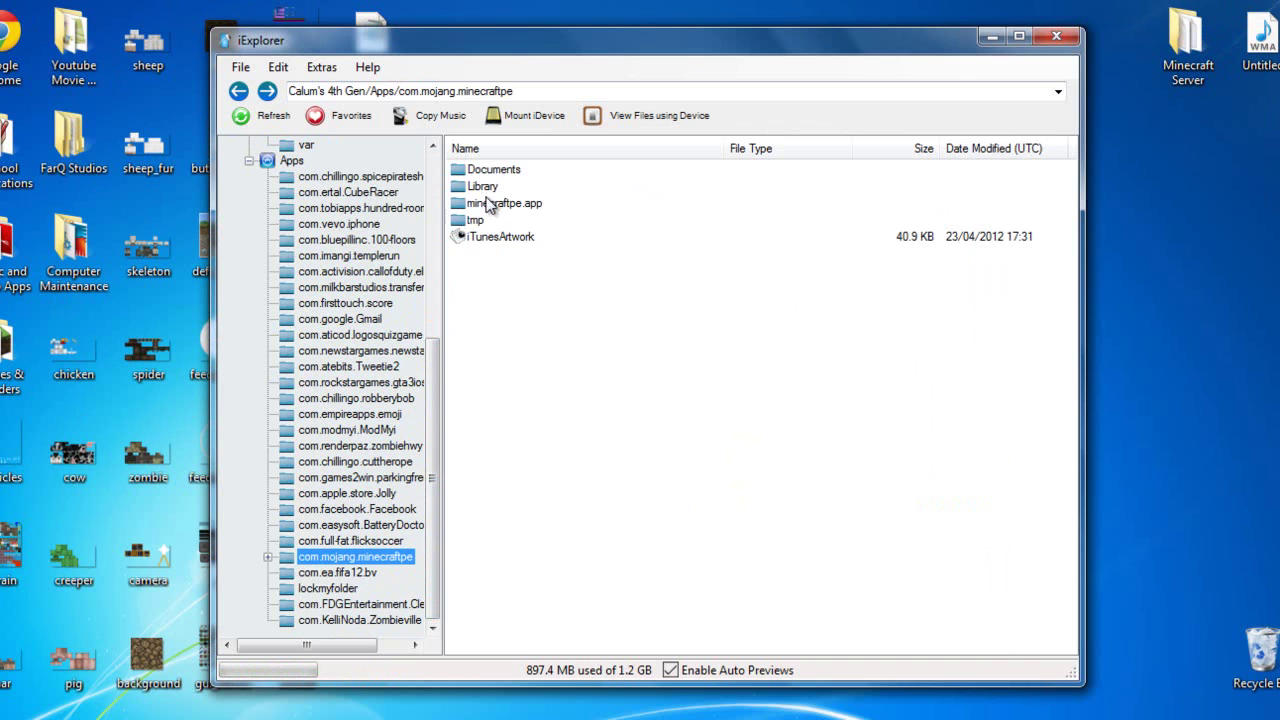
pyautogui.doubleClick(504, 205)
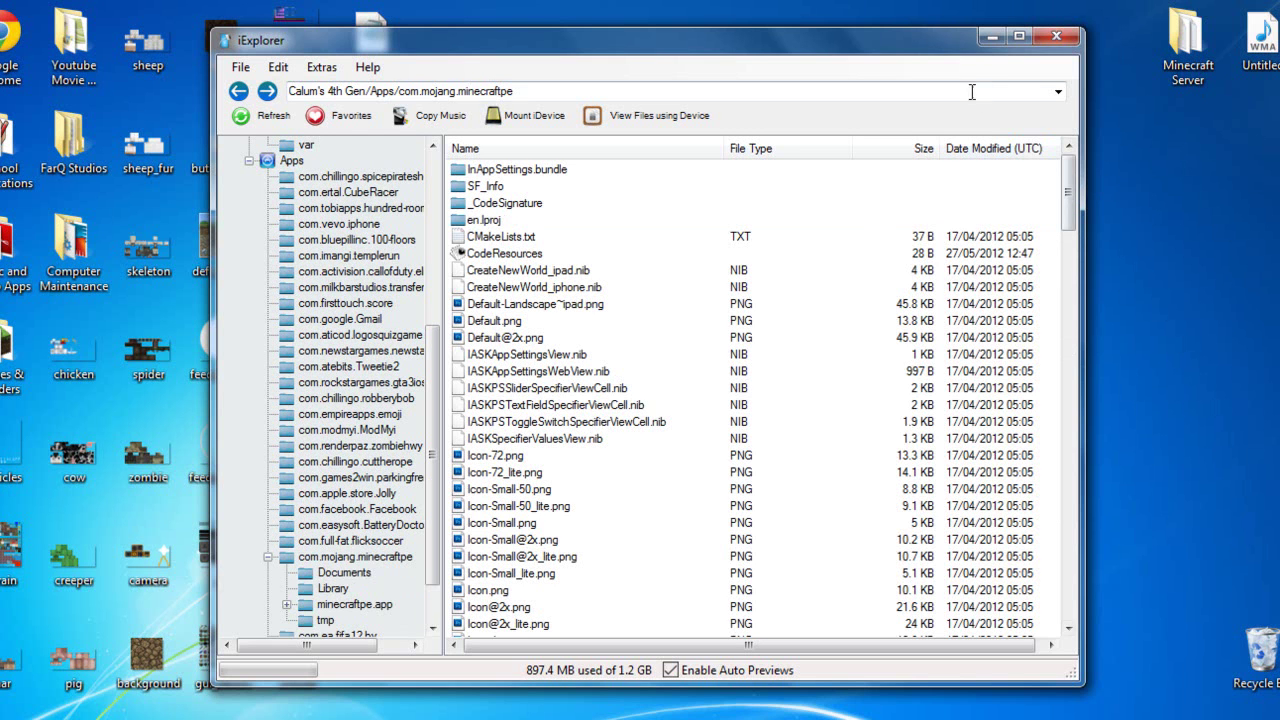
# Step: Minimize iExplorer and drag all extracted desktop texture PNGs into minecraftpe.app
pyautogui.click(992, 38)
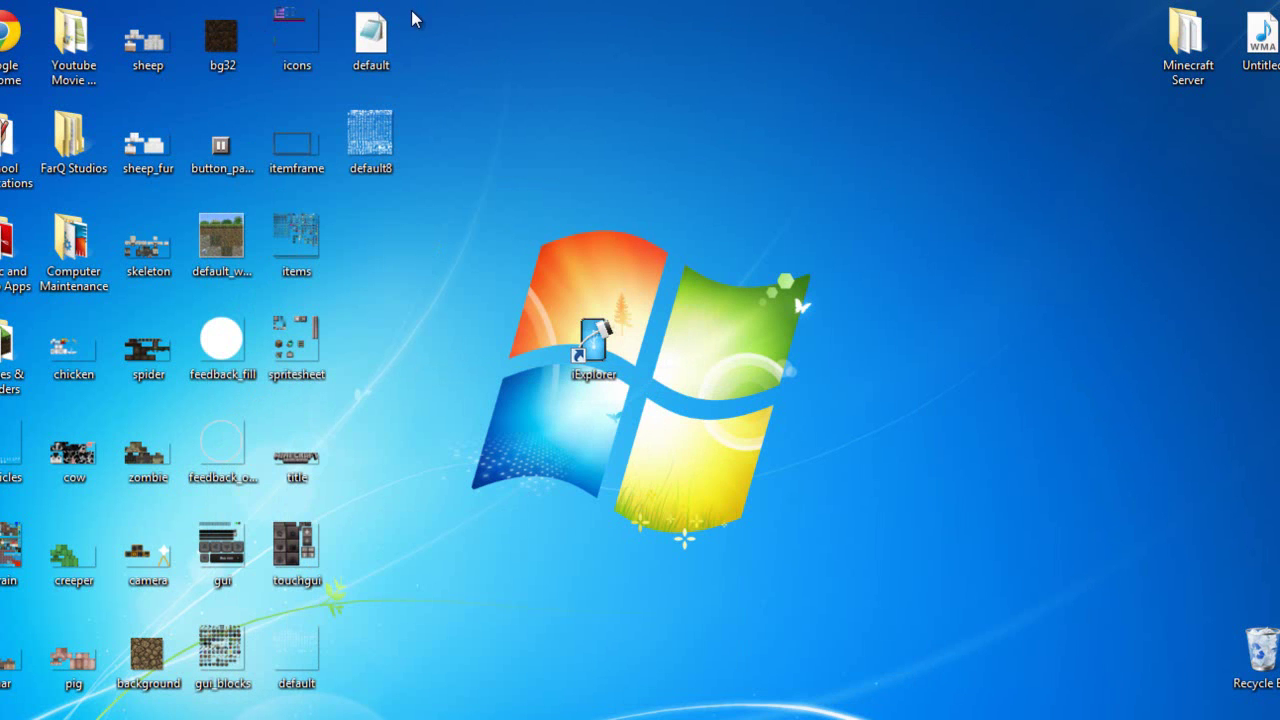
pyautogui.moveTo(415, 18); pyautogui.dragTo(4, 405)
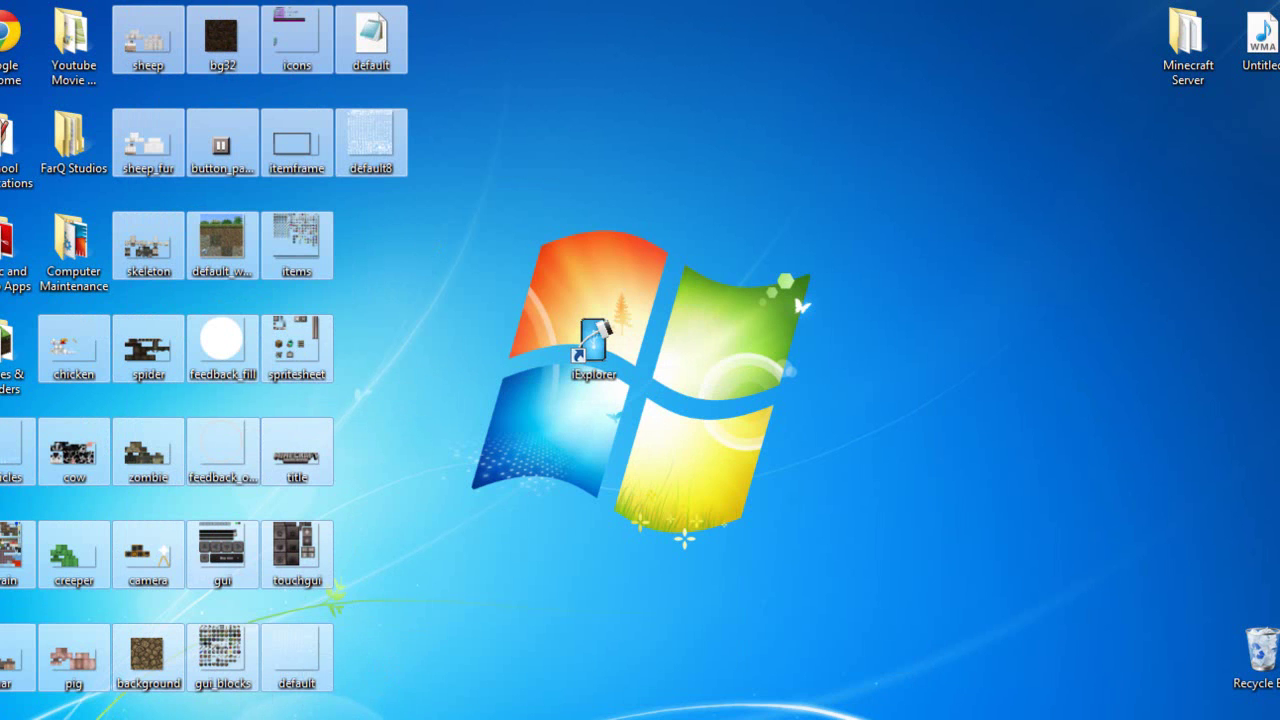
pyautogui.click(340, 660)
pyautogui.moveTo(365, 652); pyautogui.dragTo(713, 458)
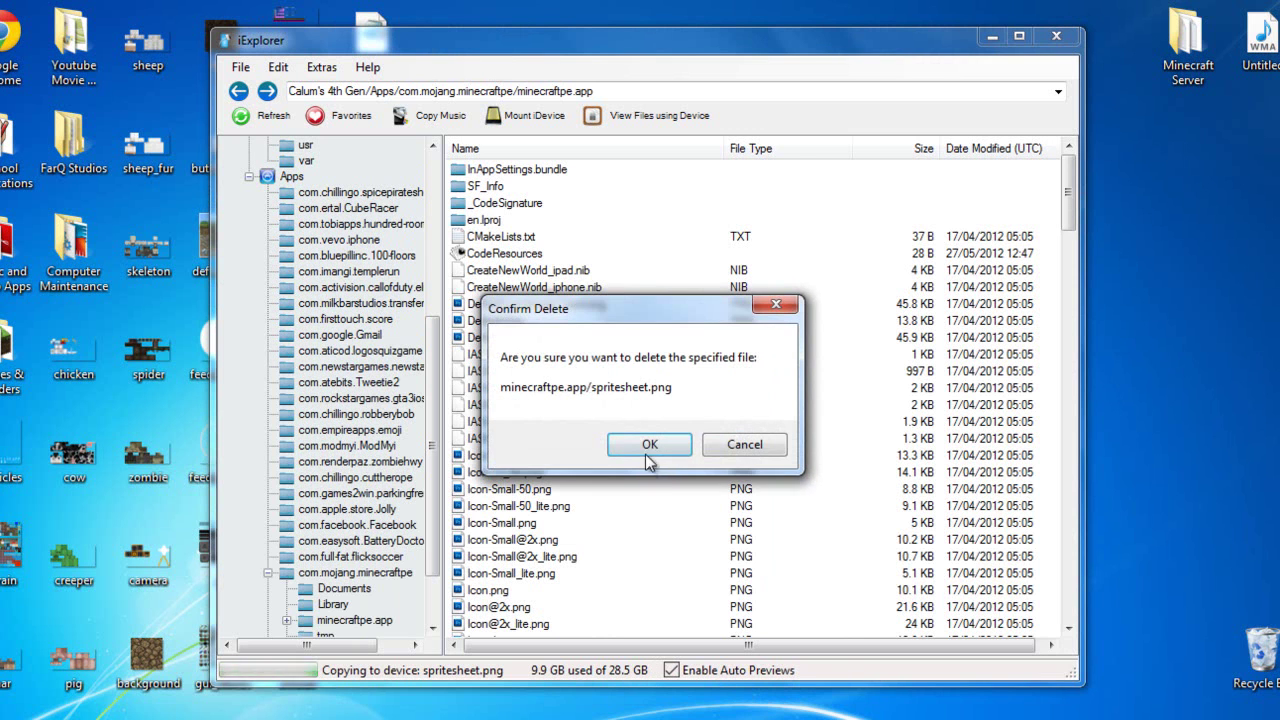
# Step: Confirm replacing every original texture (spritesheet, title, terrain, creeper, zombie, gui_blocks) and close File Preview
pyautogui.click(648, 445)
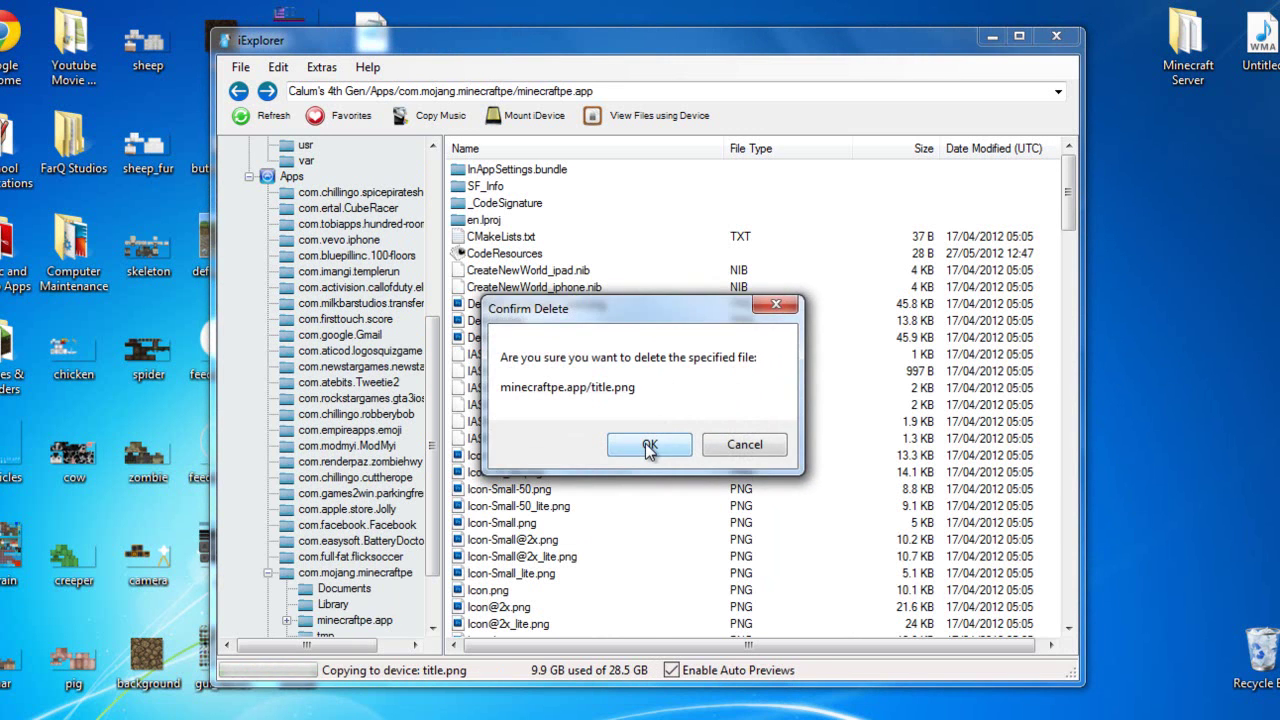
pyautogui.click(648, 445)
pyautogui.click(648, 446)
pyautogui.click(648, 446)
pyautogui.click(648, 446)
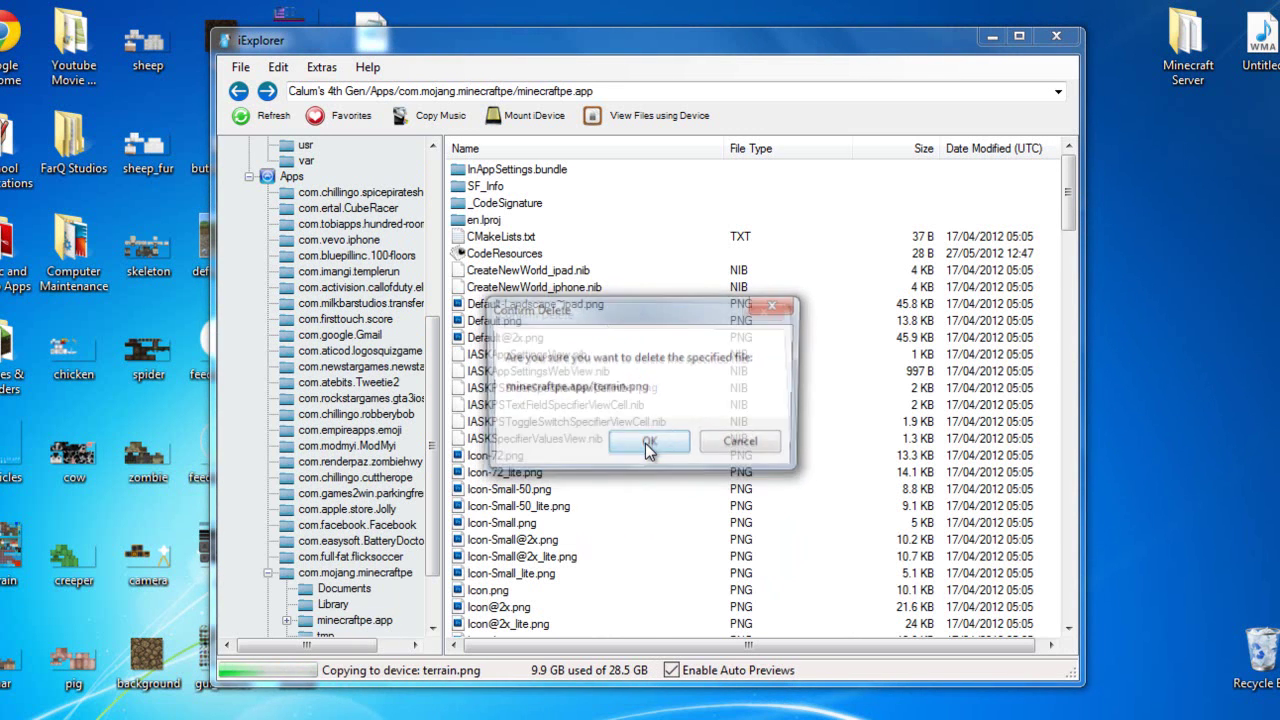
pyautogui.click(648, 446)
pyautogui.click(648, 446)
pyautogui.click(648, 446)
pyautogui.click(648, 446)
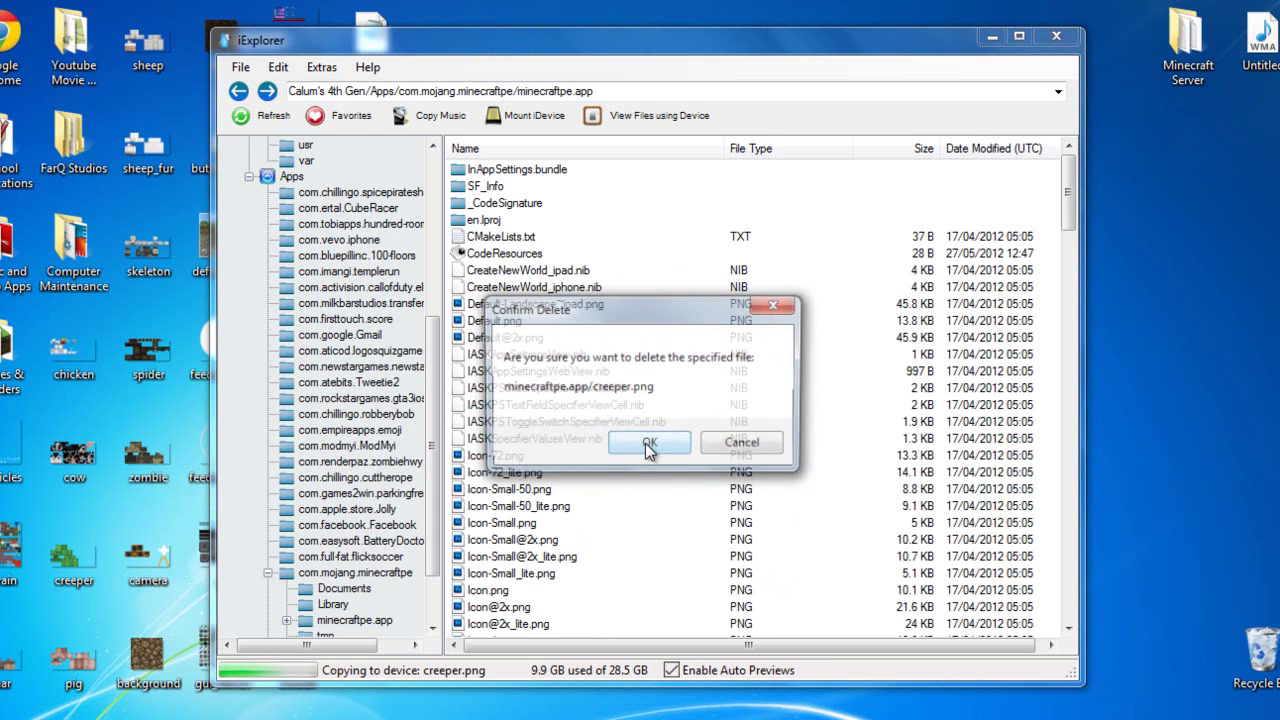
pyautogui.click(648, 446)
pyautogui.click(648, 446)
pyautogui.click(648, 446)
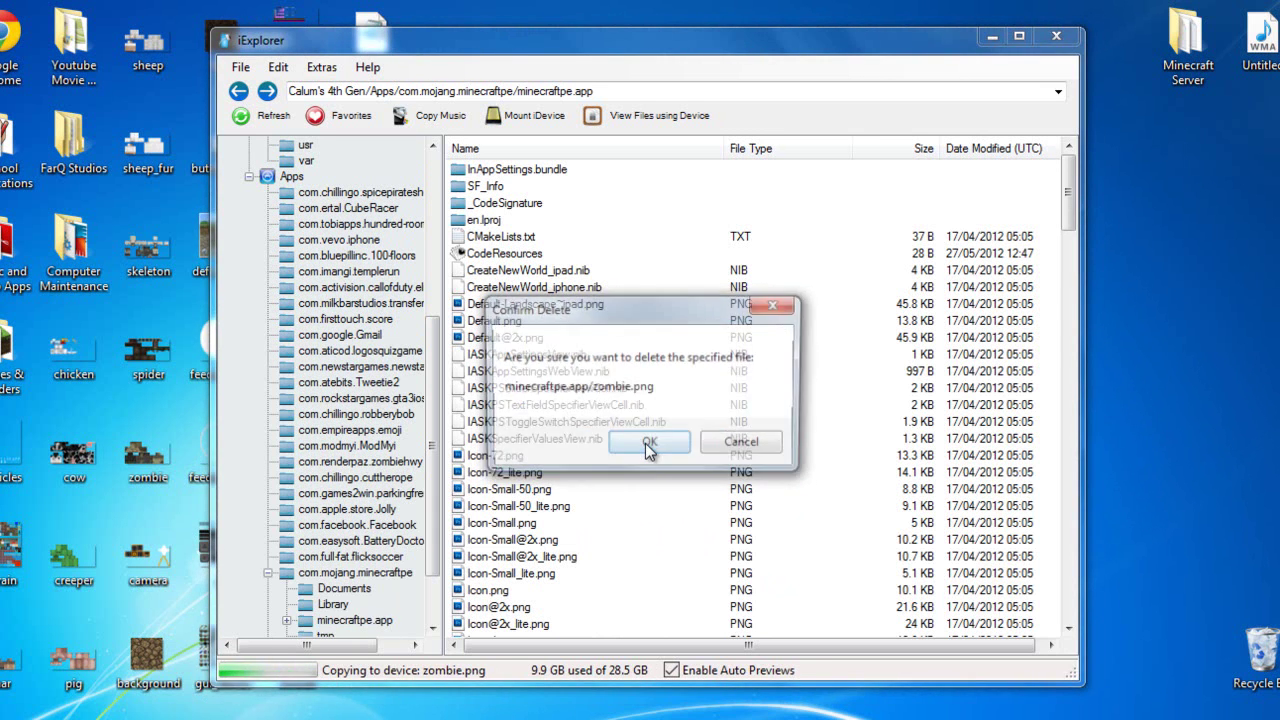
pyautogui.click(648, 446)
pyautogui.click(648, 446)
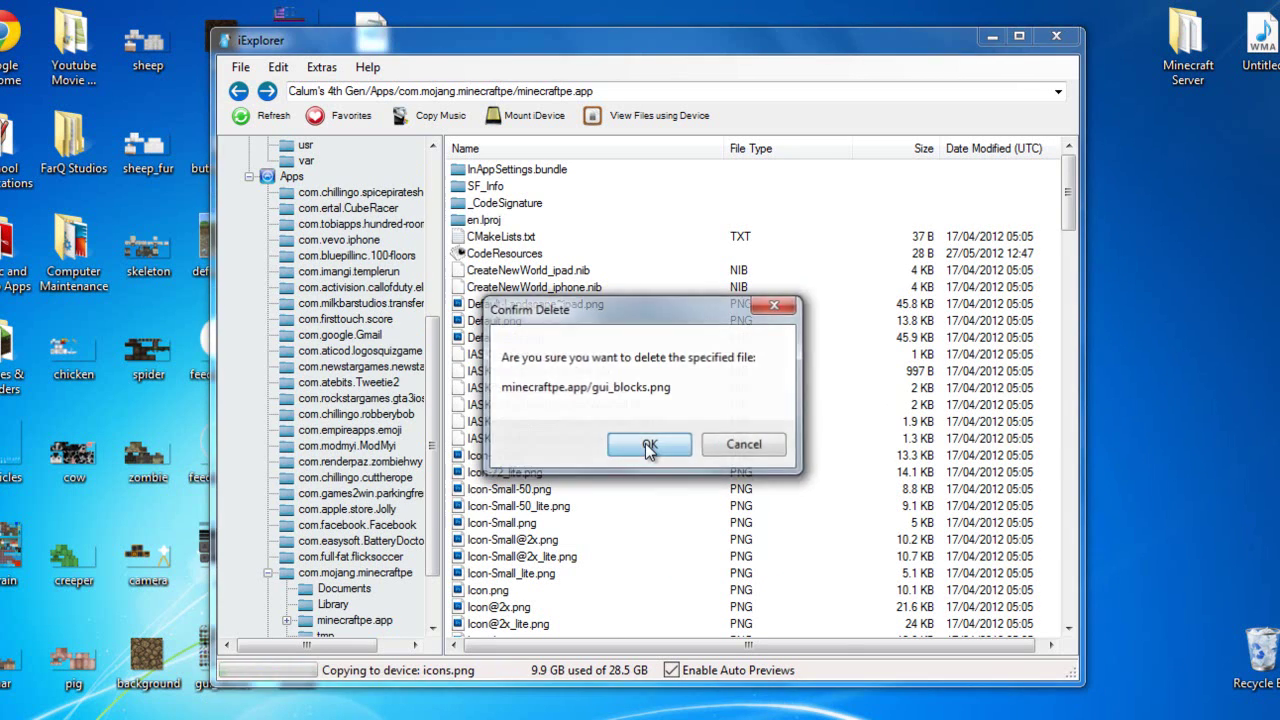
pyautogui.click(645, 445)
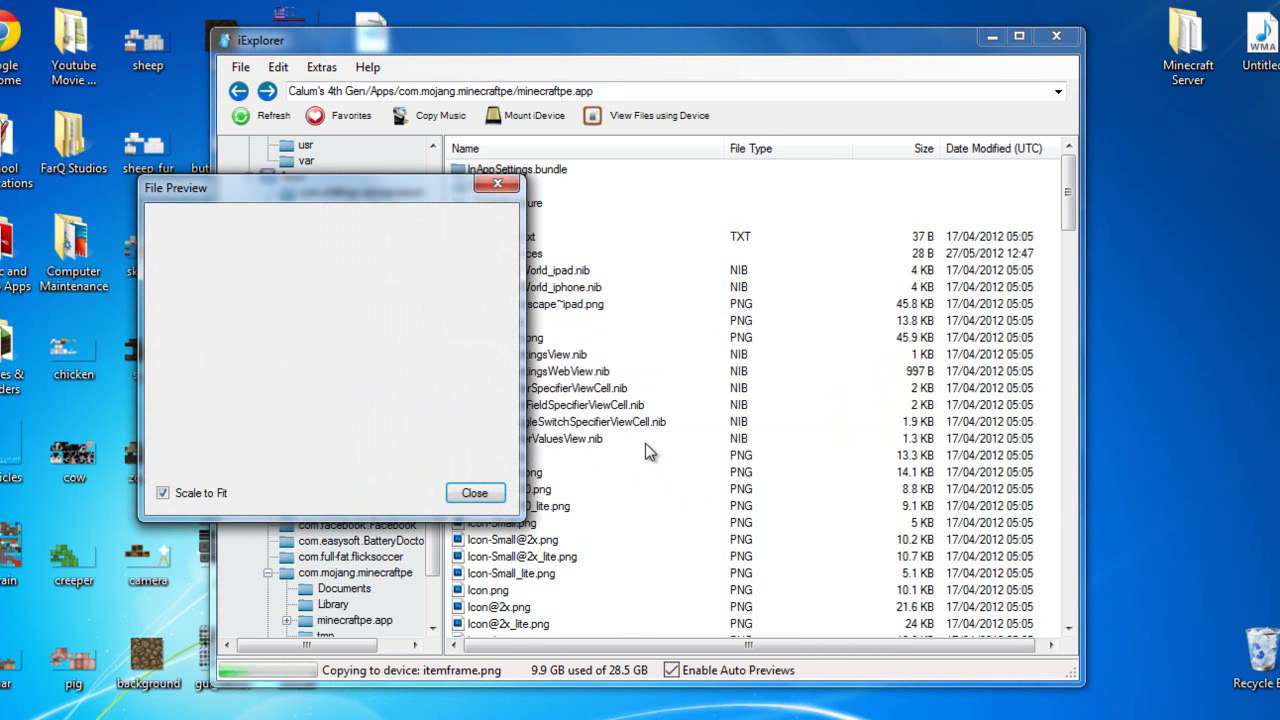
pyautogui.click(474, 492)
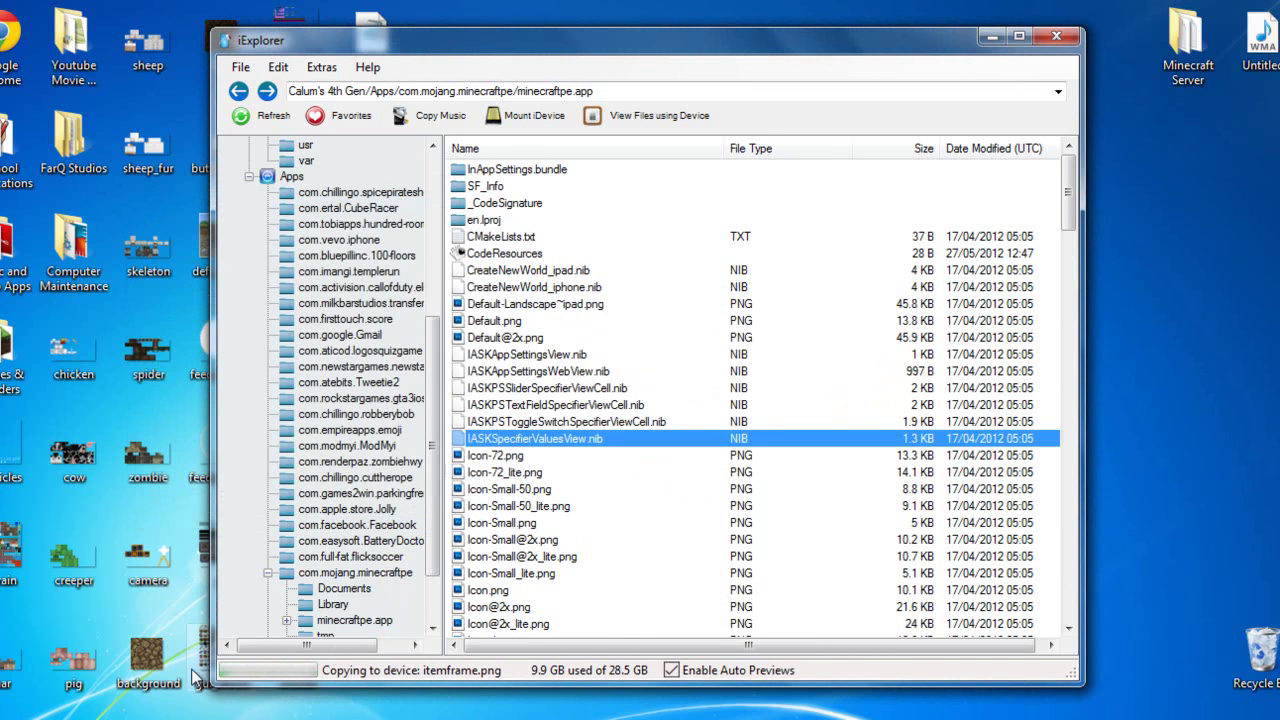